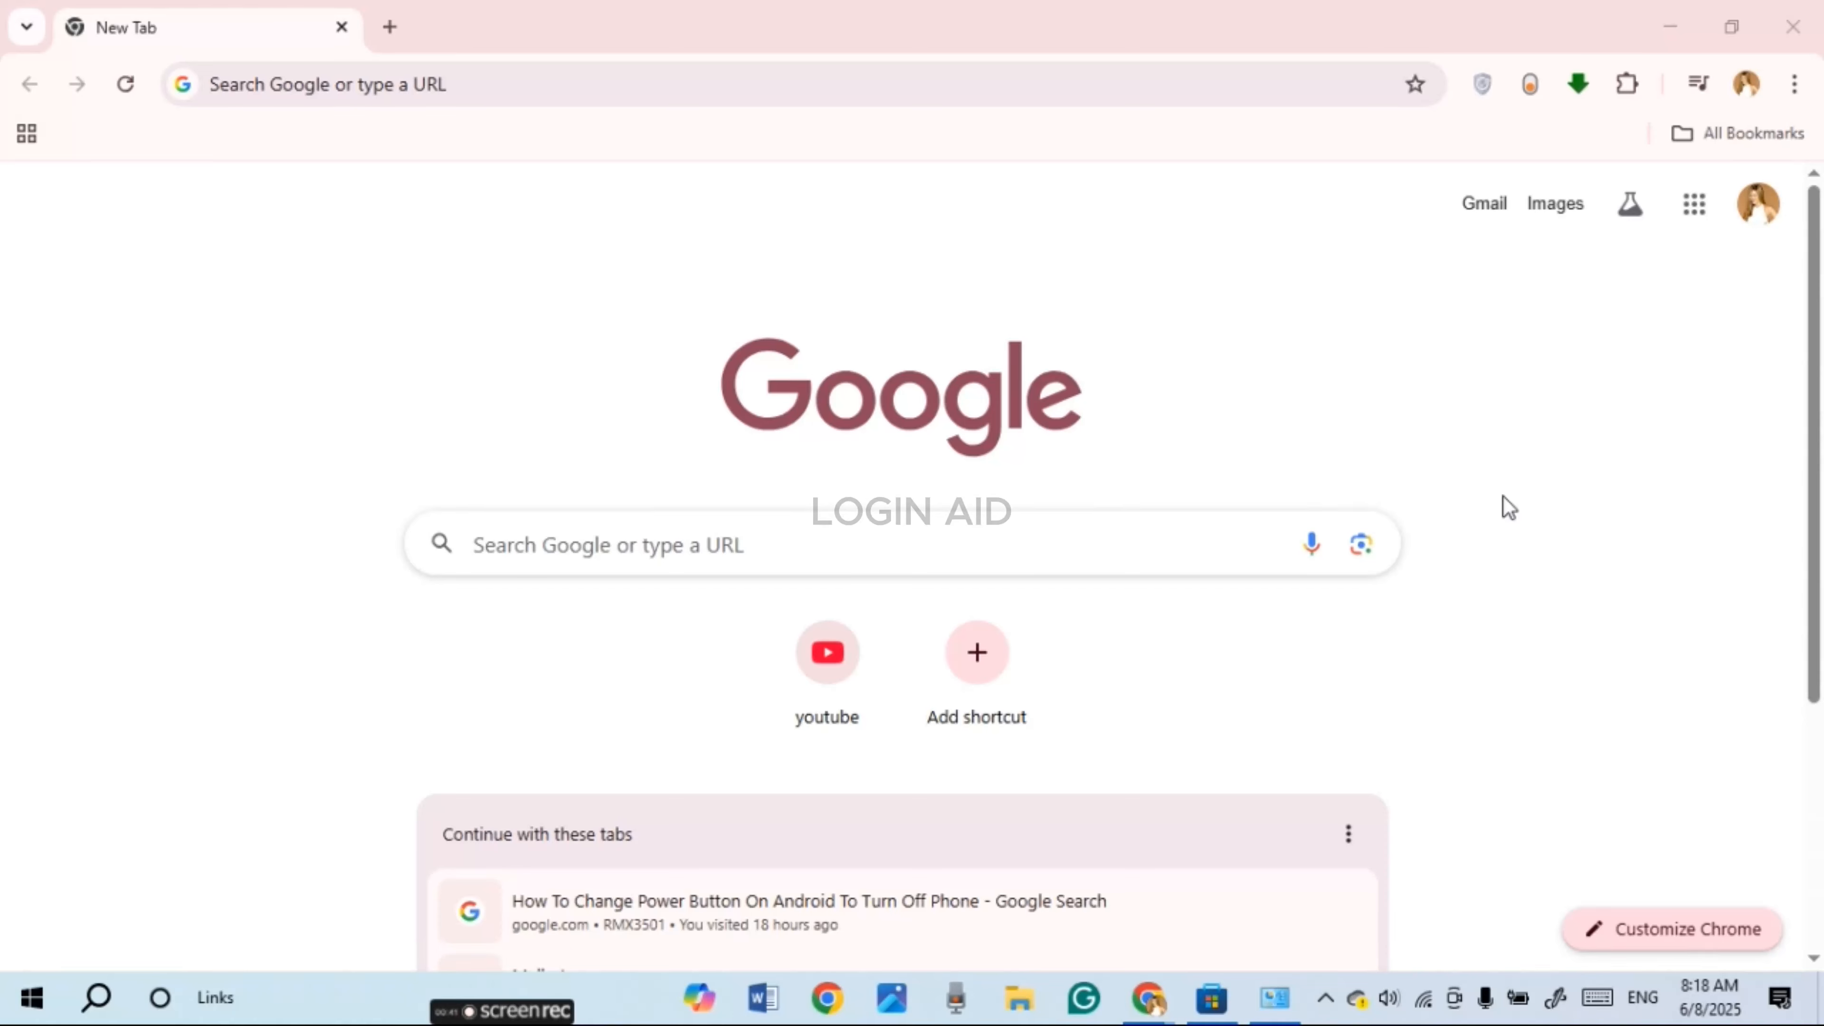
Delete Chrome's browsing history, cookies and other site data, and cached images and files for the All time range
{"action": "left_click", "coordinate": [1796, 89]}
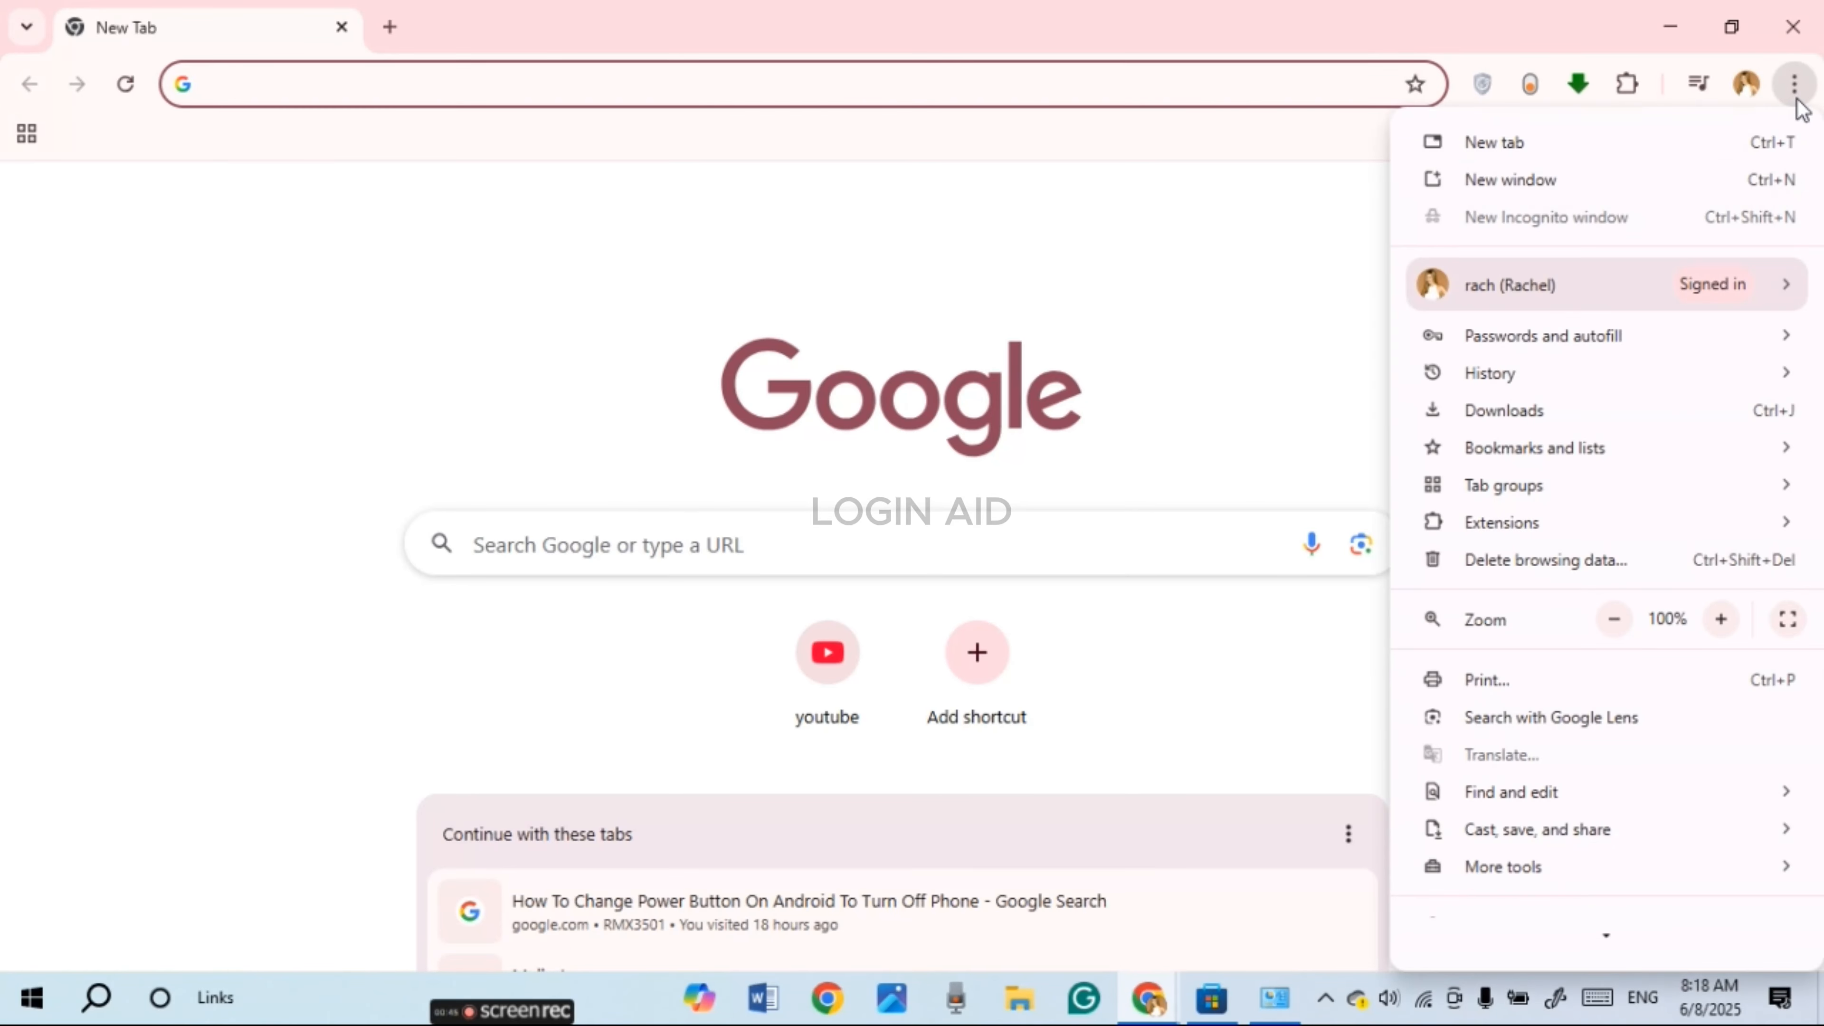
{"action": "scroll", "coordinate": [1572, 244], "scroll_direction": "down", "scroll_amount": 1}
{"action": "scroll", "coordinate": [1607, 937], "scroll_direction": "down", "scroll_amount": 3}
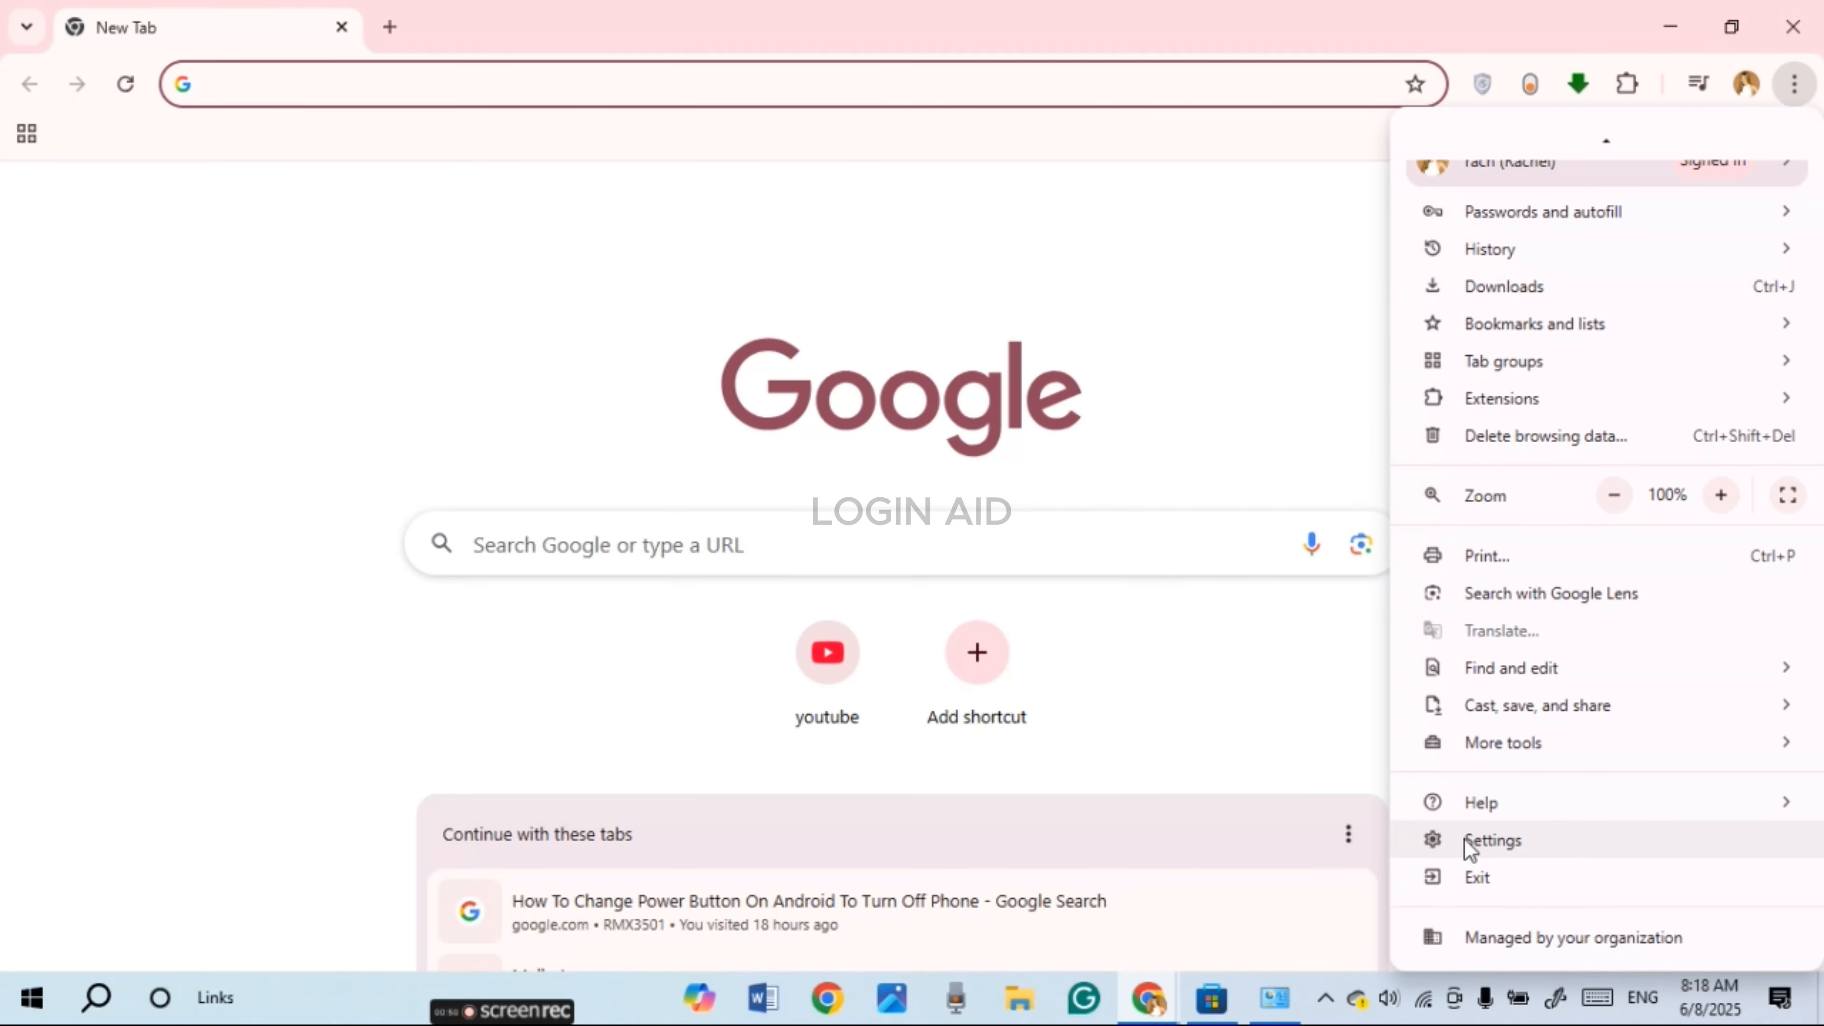
{"action": "left_click", "coordinate": [1488, 842]}
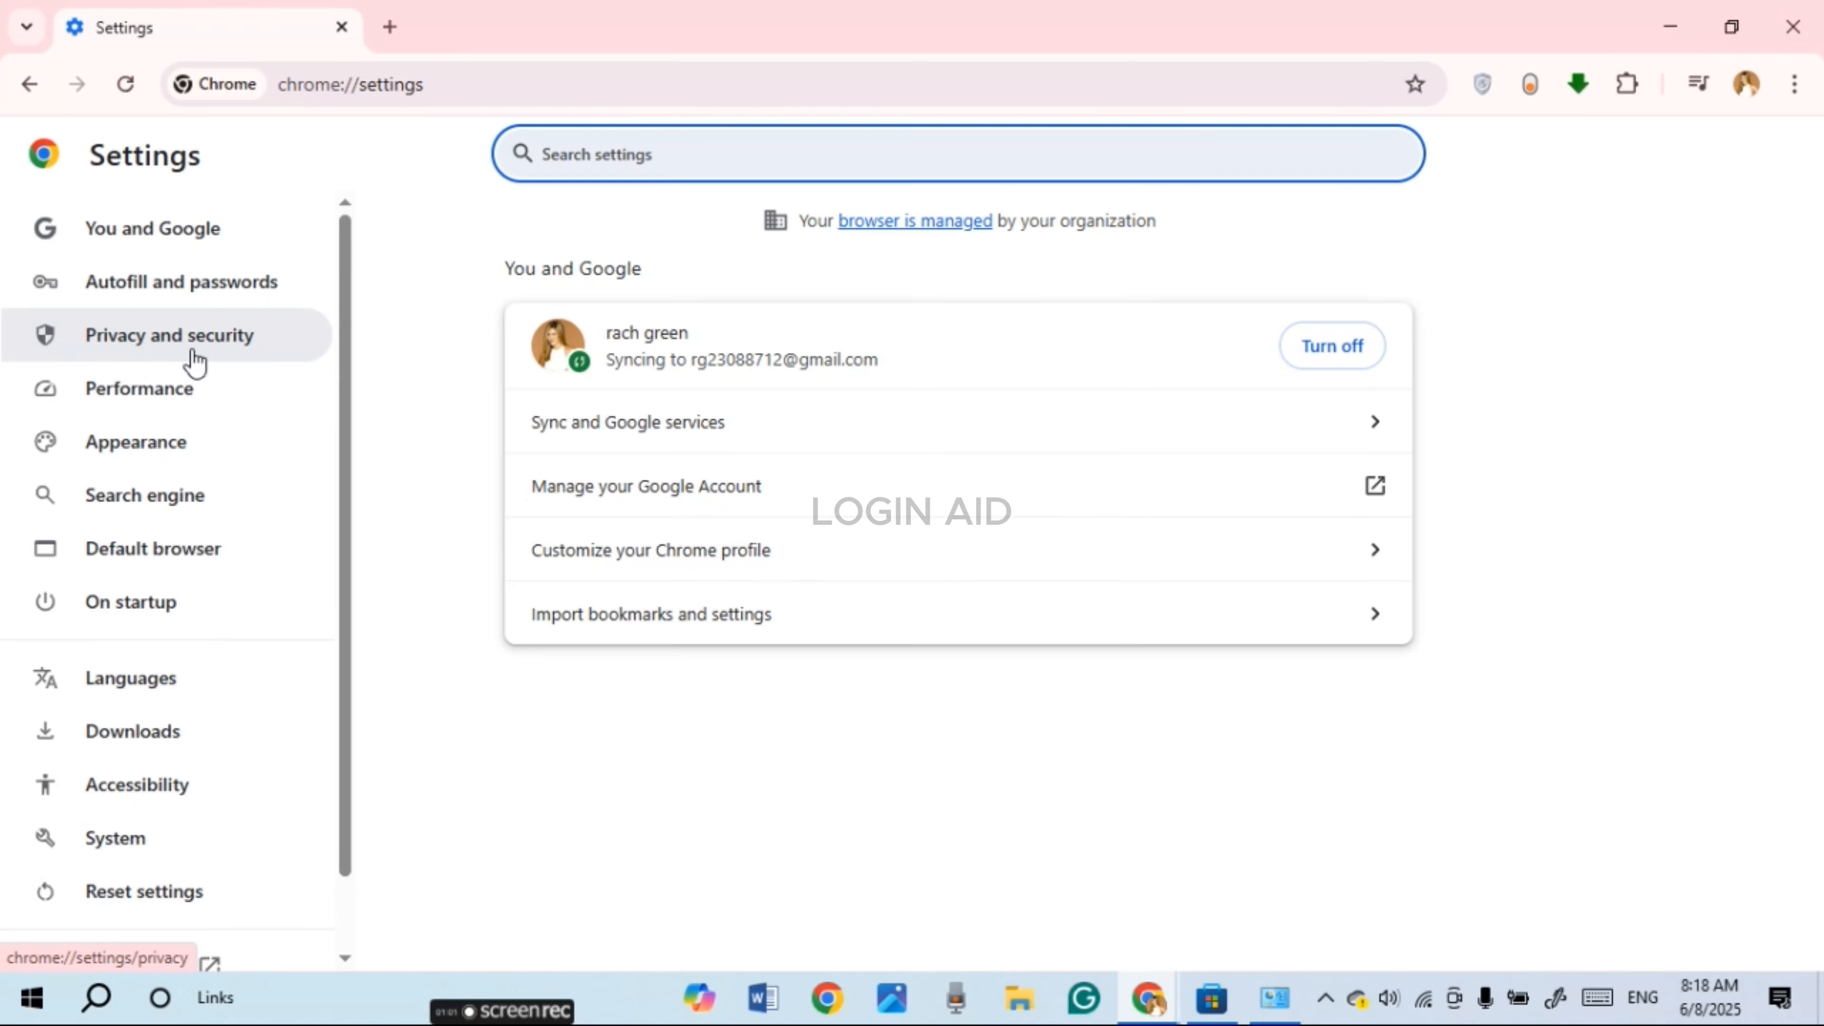
{"action": "left_click", "coordinate": [170, 337]}
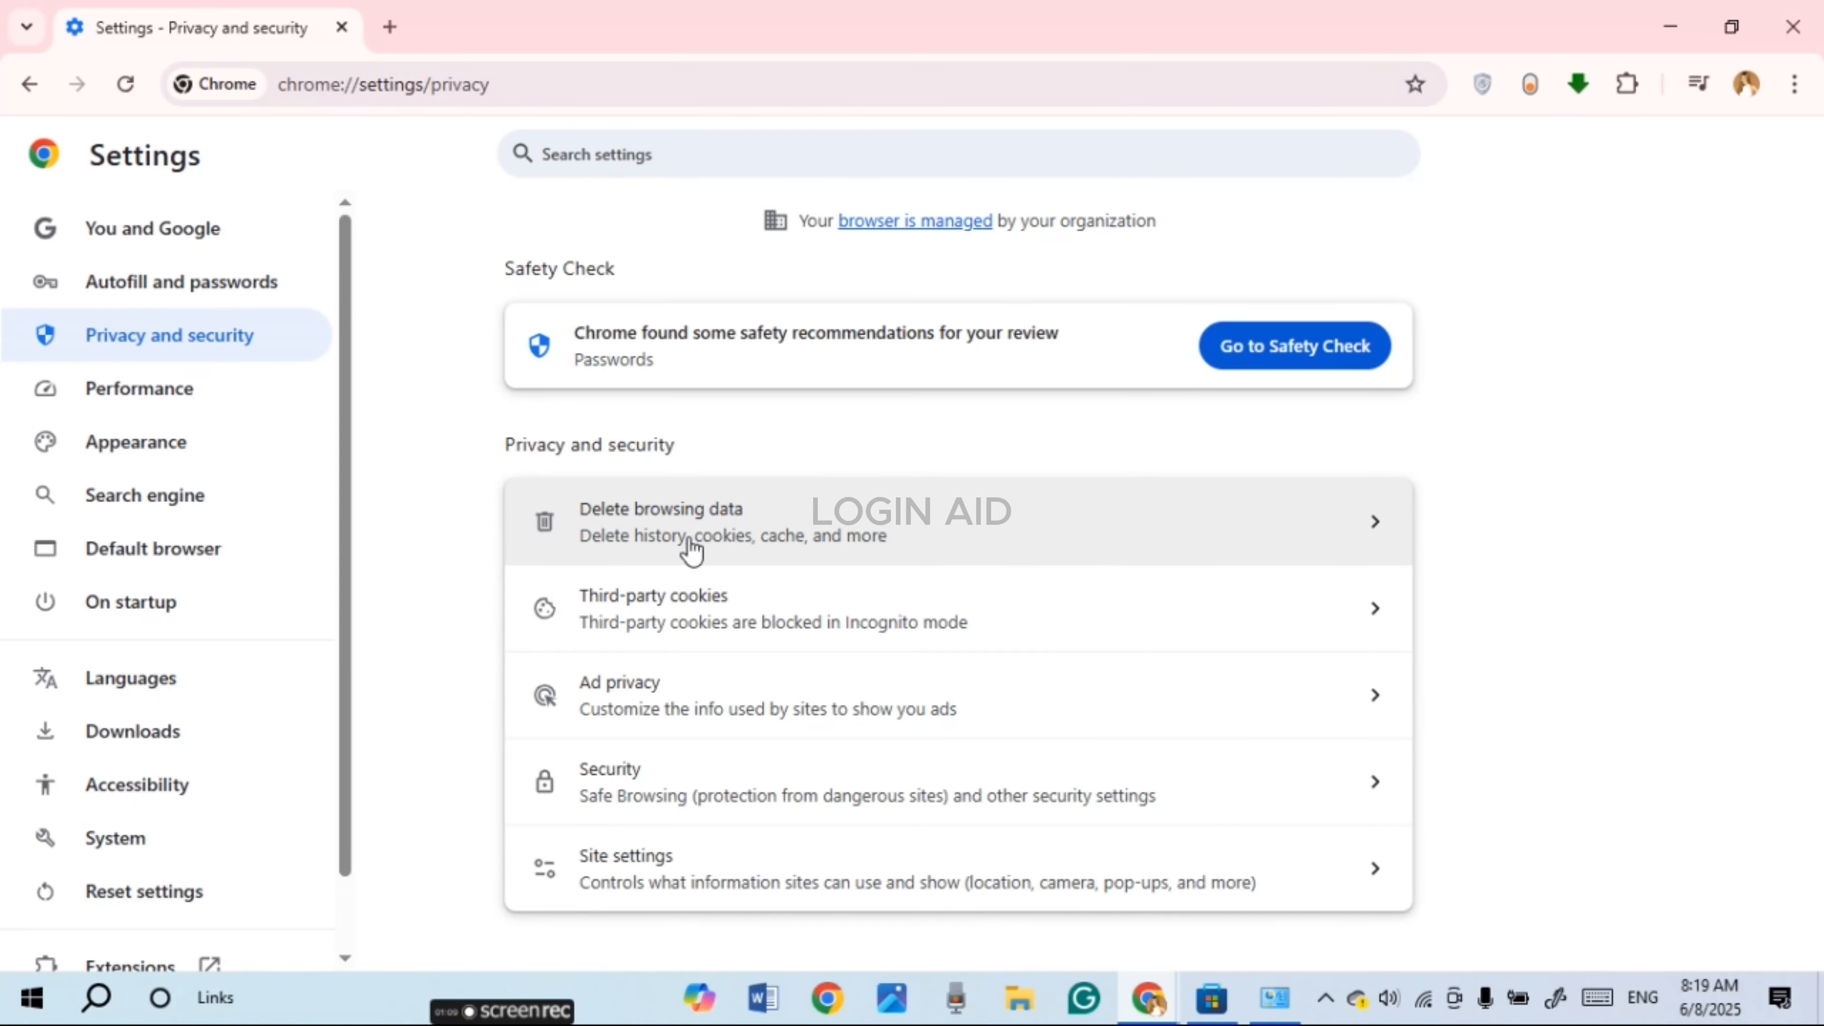
{"action": "left_click", "coordinate": [972, 543]}
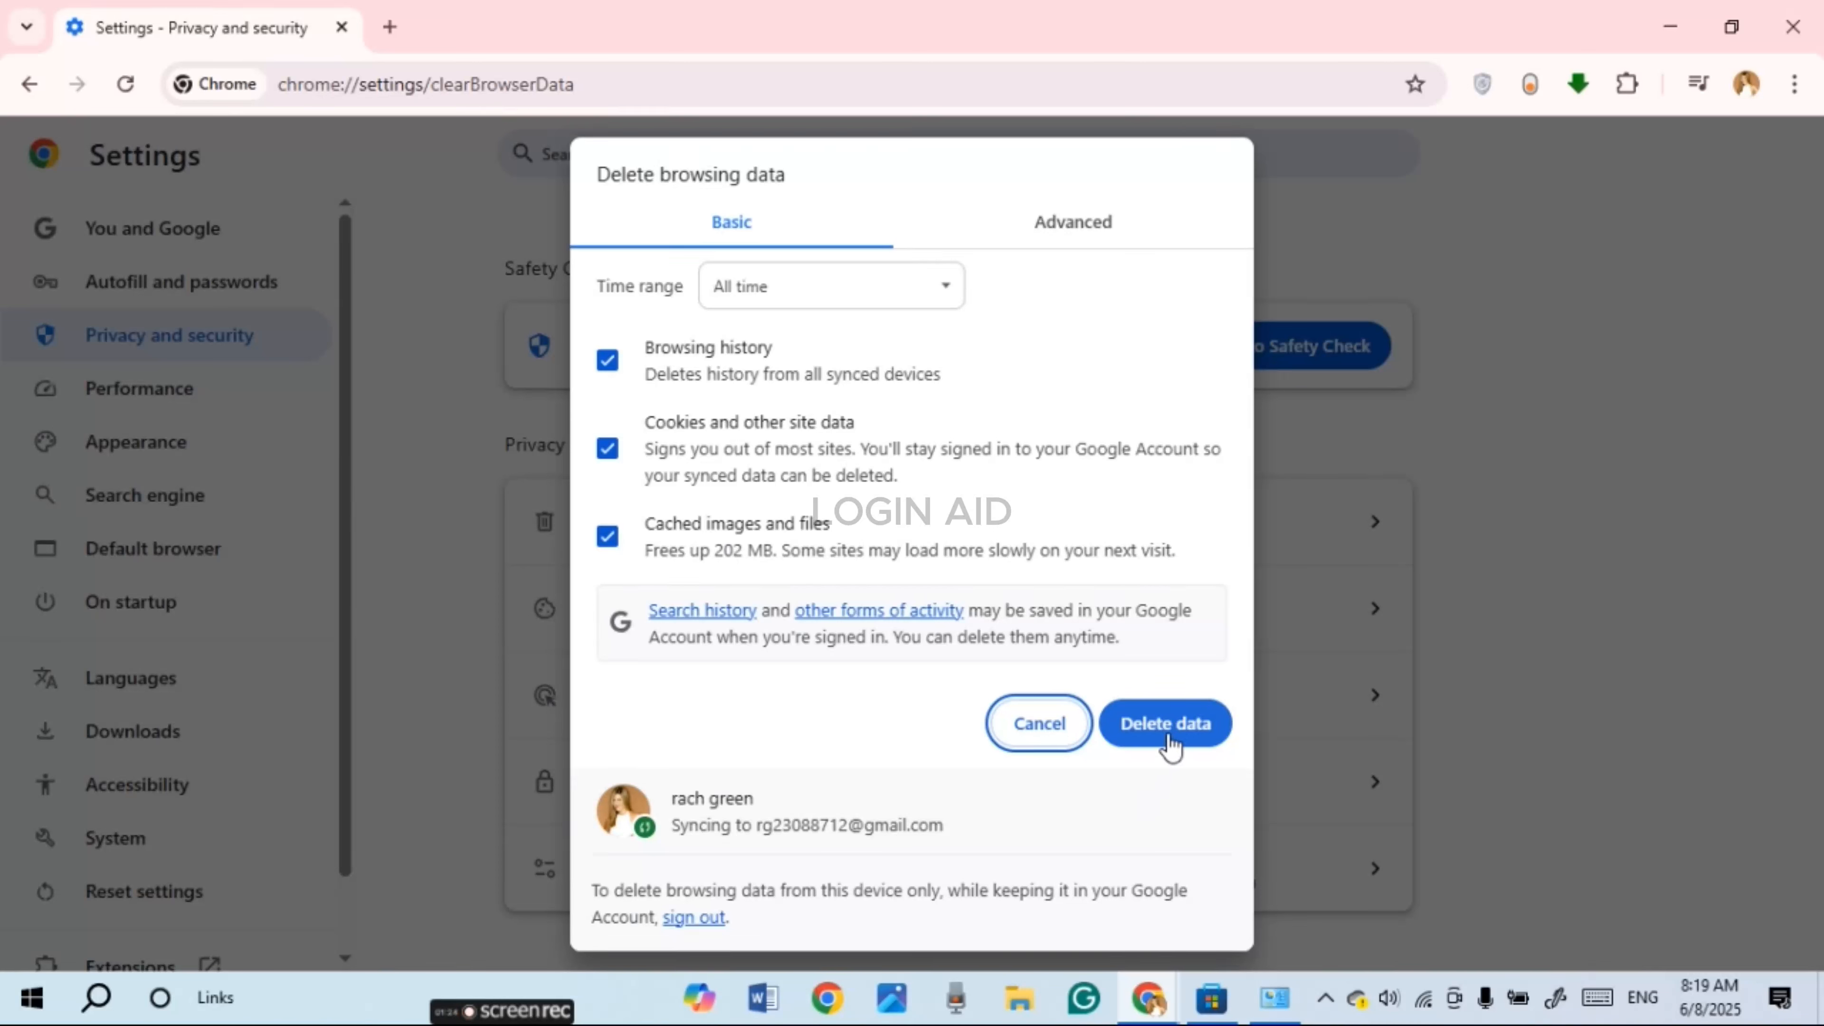
{"action": "left_click", "coordinate": [1187, 744]}
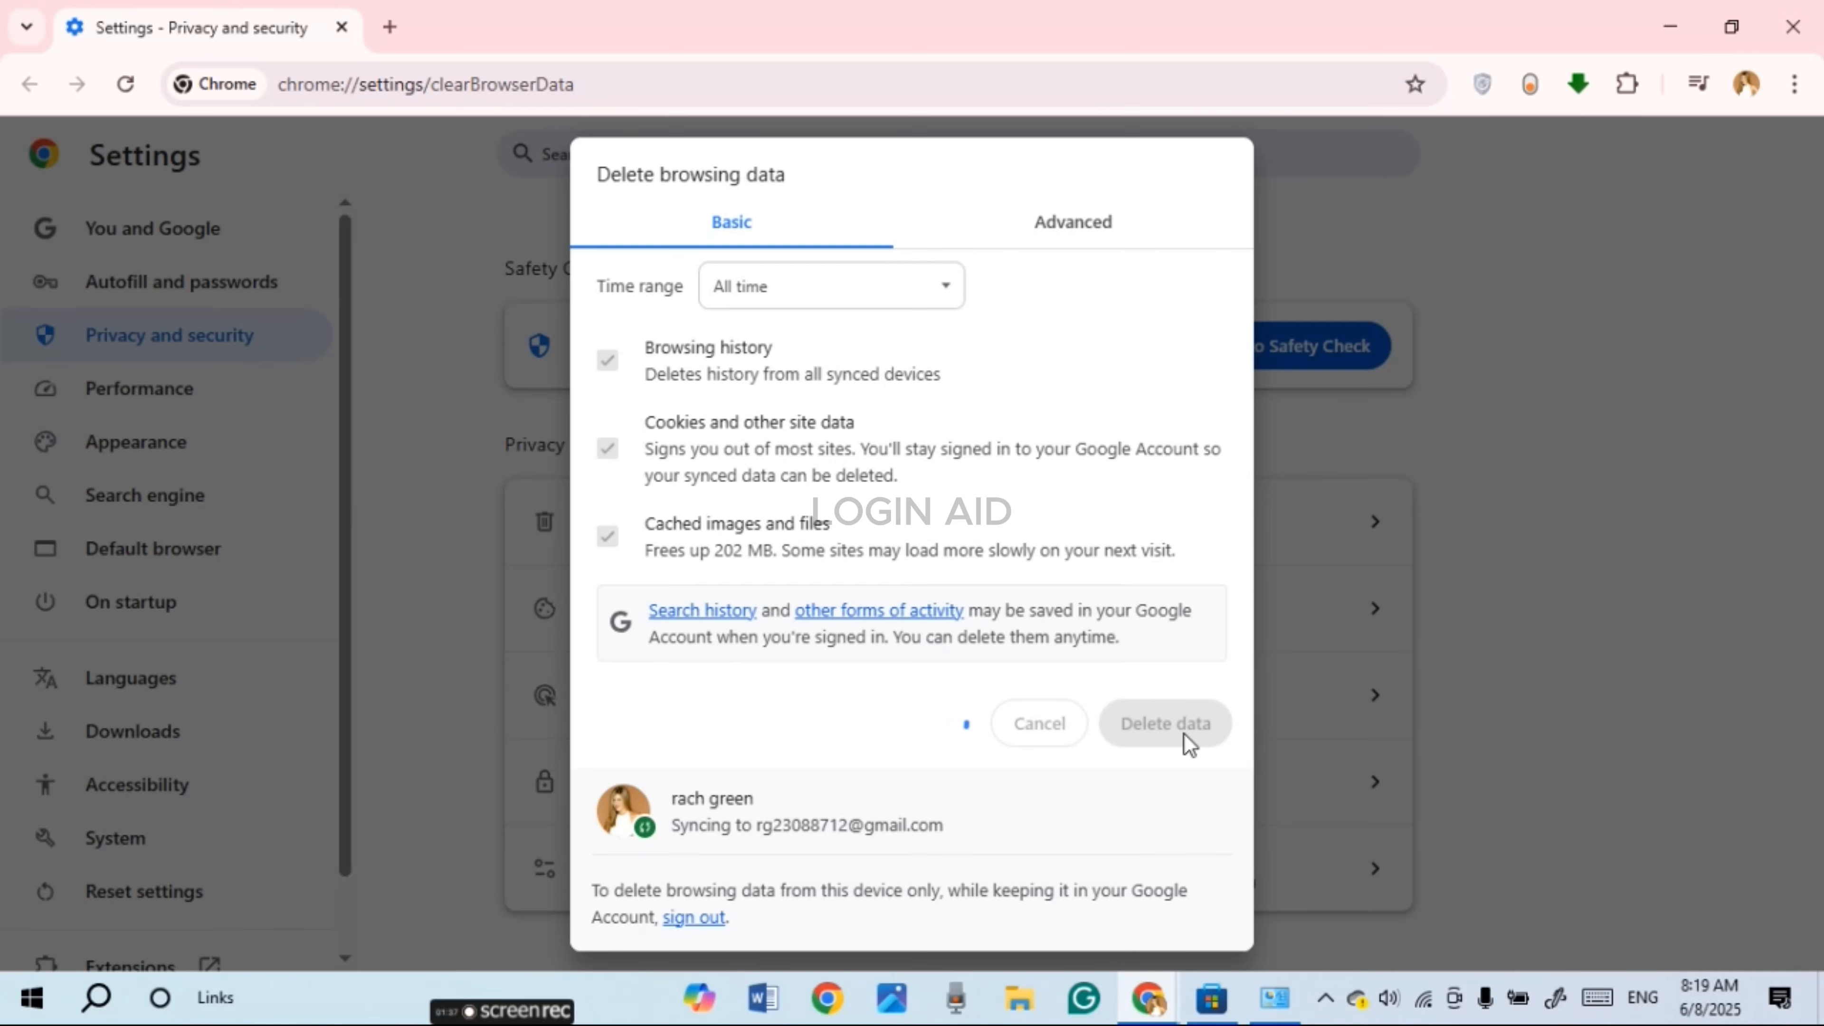
Search Windows for "control panel" and open Control Panel
{"action": "left_click", "coordinate": [97, 998]}
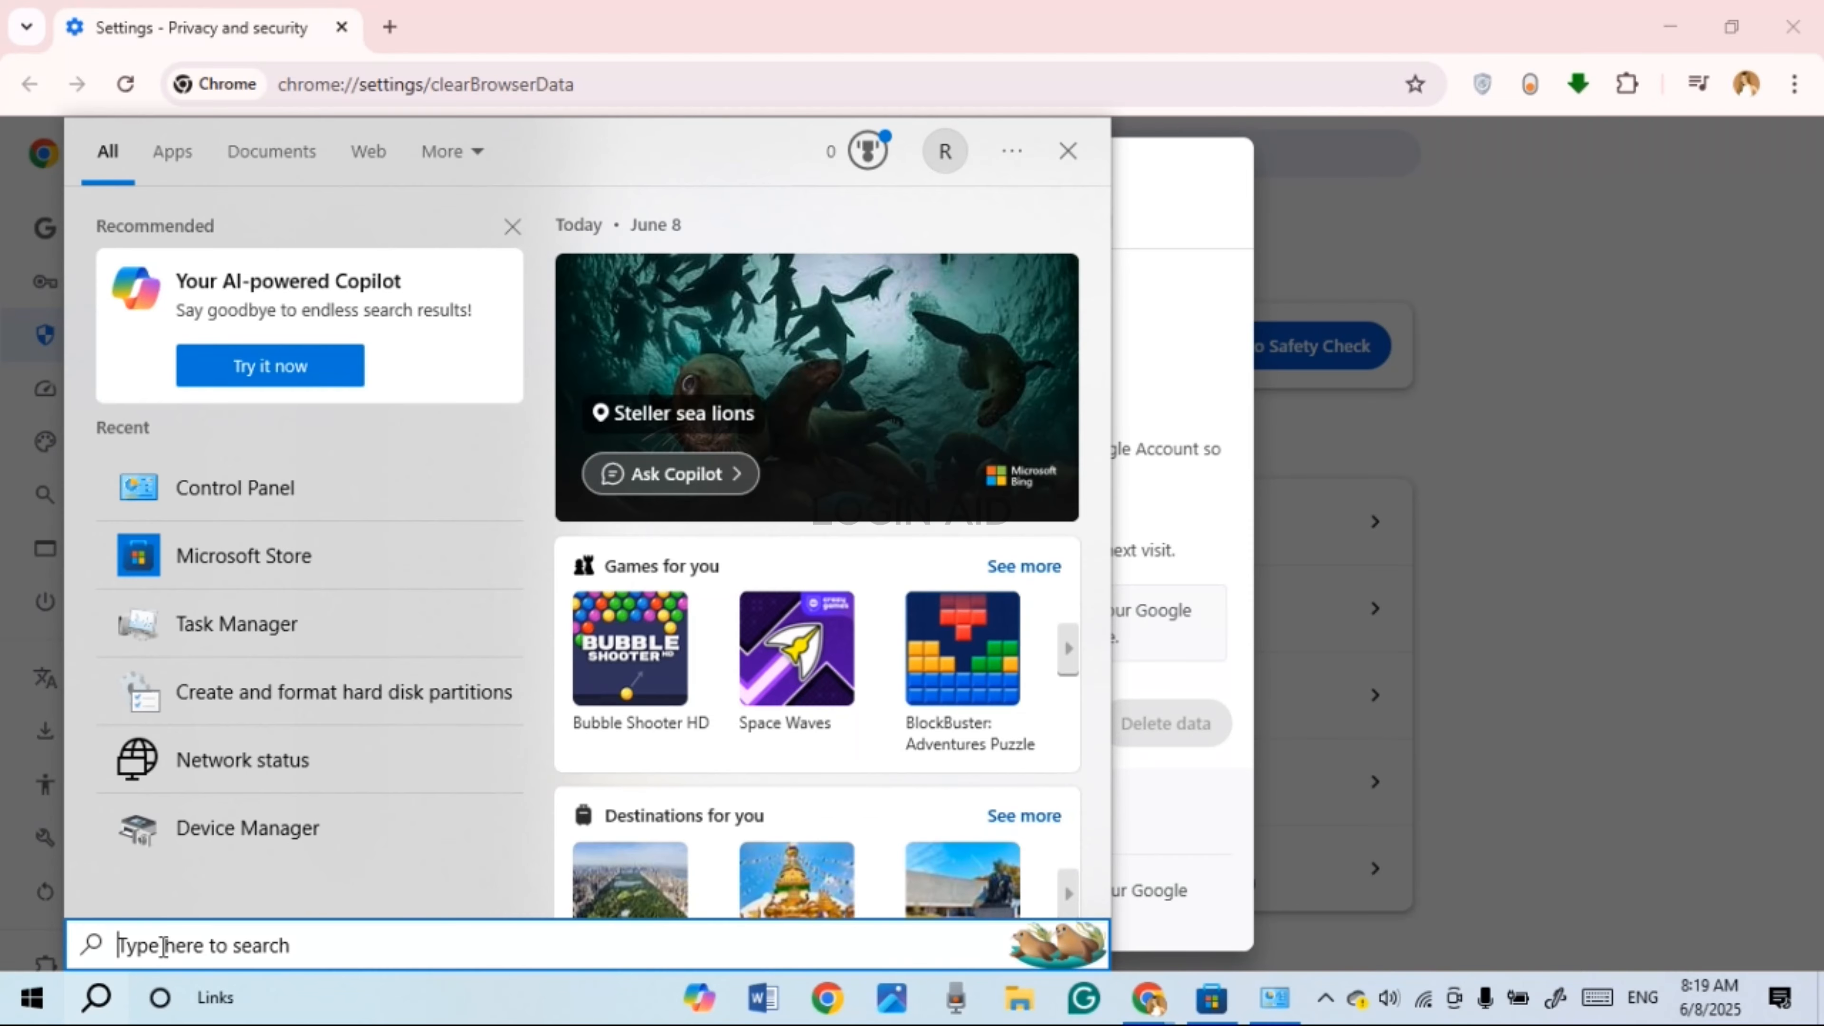
{"action": "type", "text": "can"}
{"action": "key", "text": "BackSpace"}
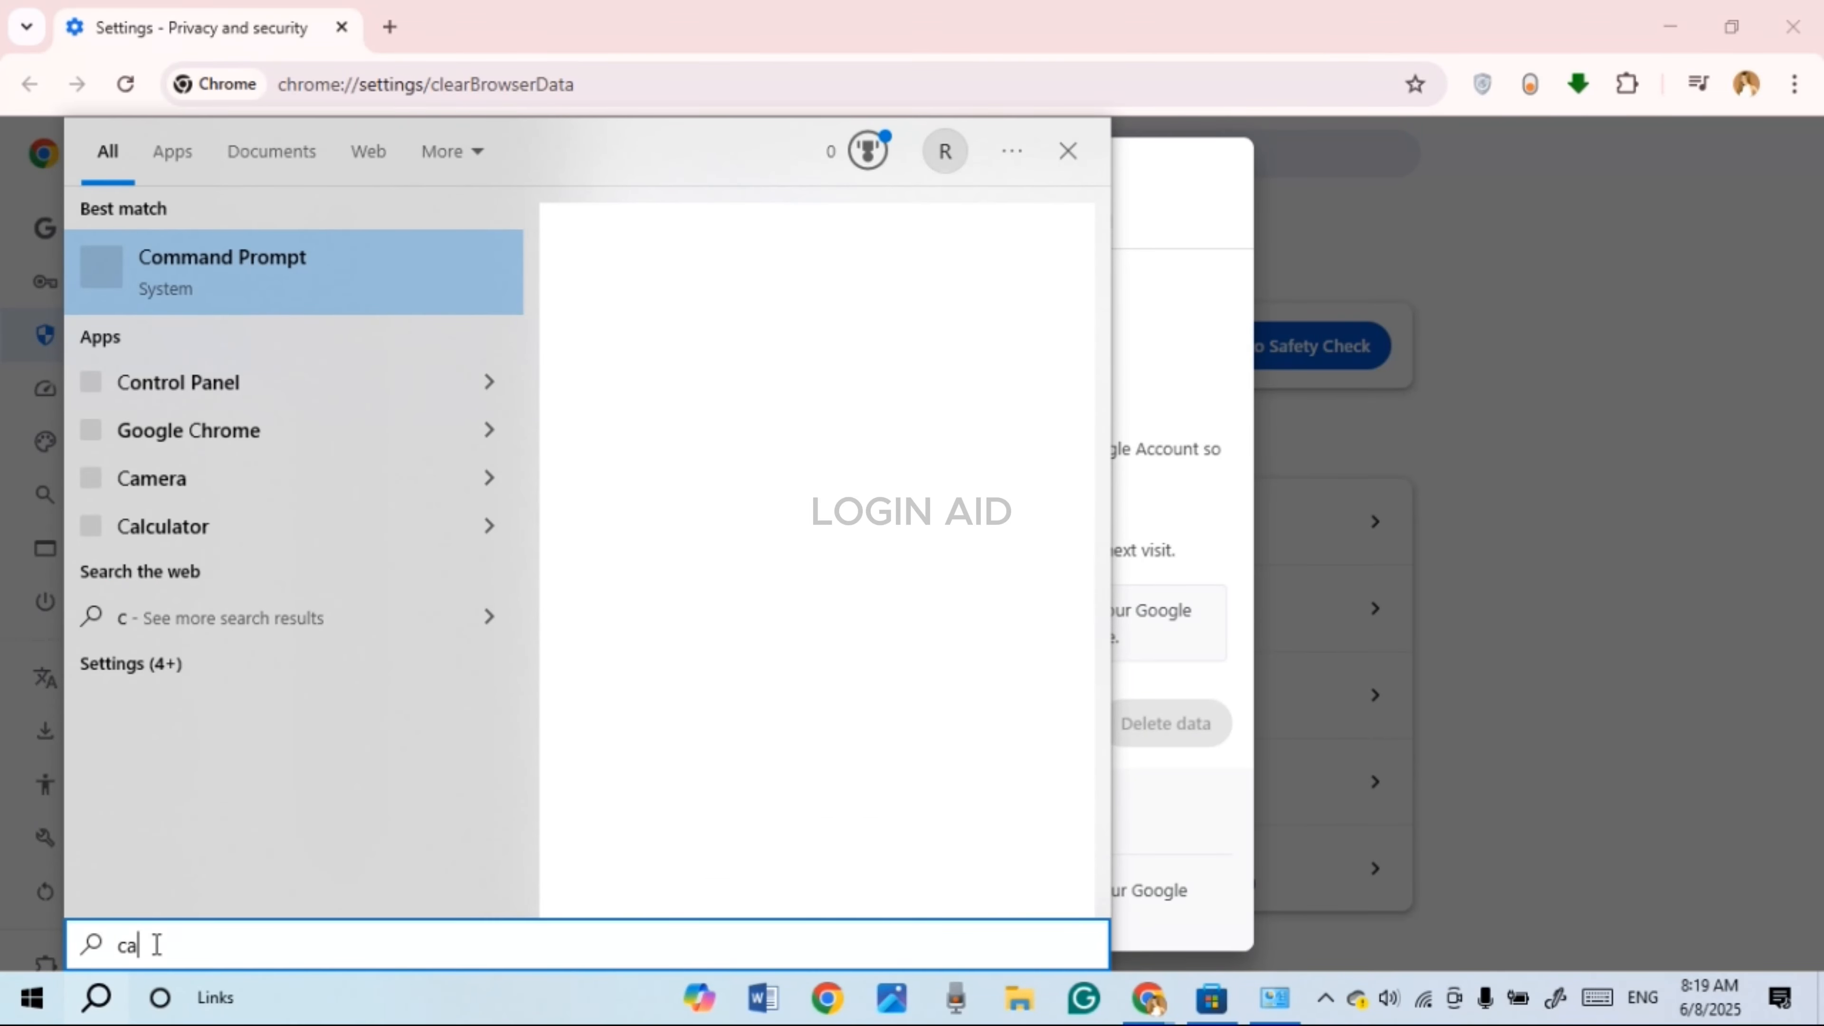
{"action": "key", "text": "BackSpace"}
{"action": "type", "text": "ontrol panel"}
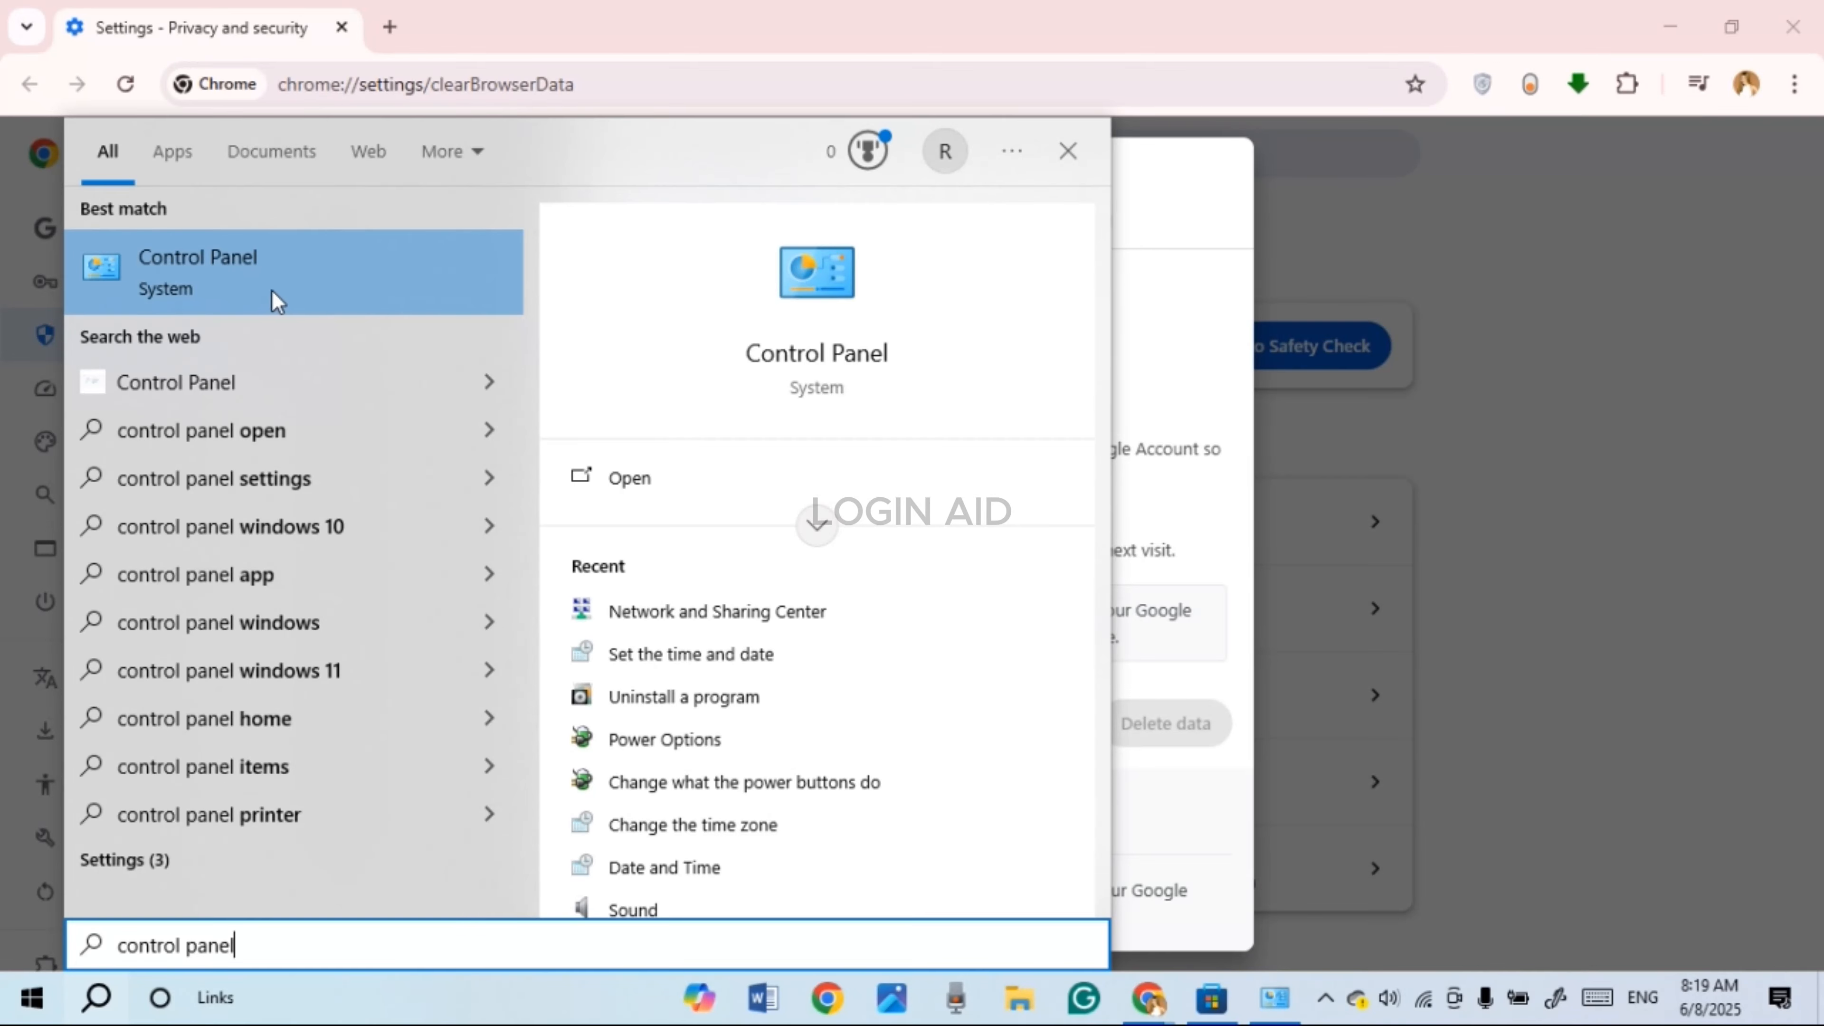
{"action": "left_click", "coordinate": [313, 288]}
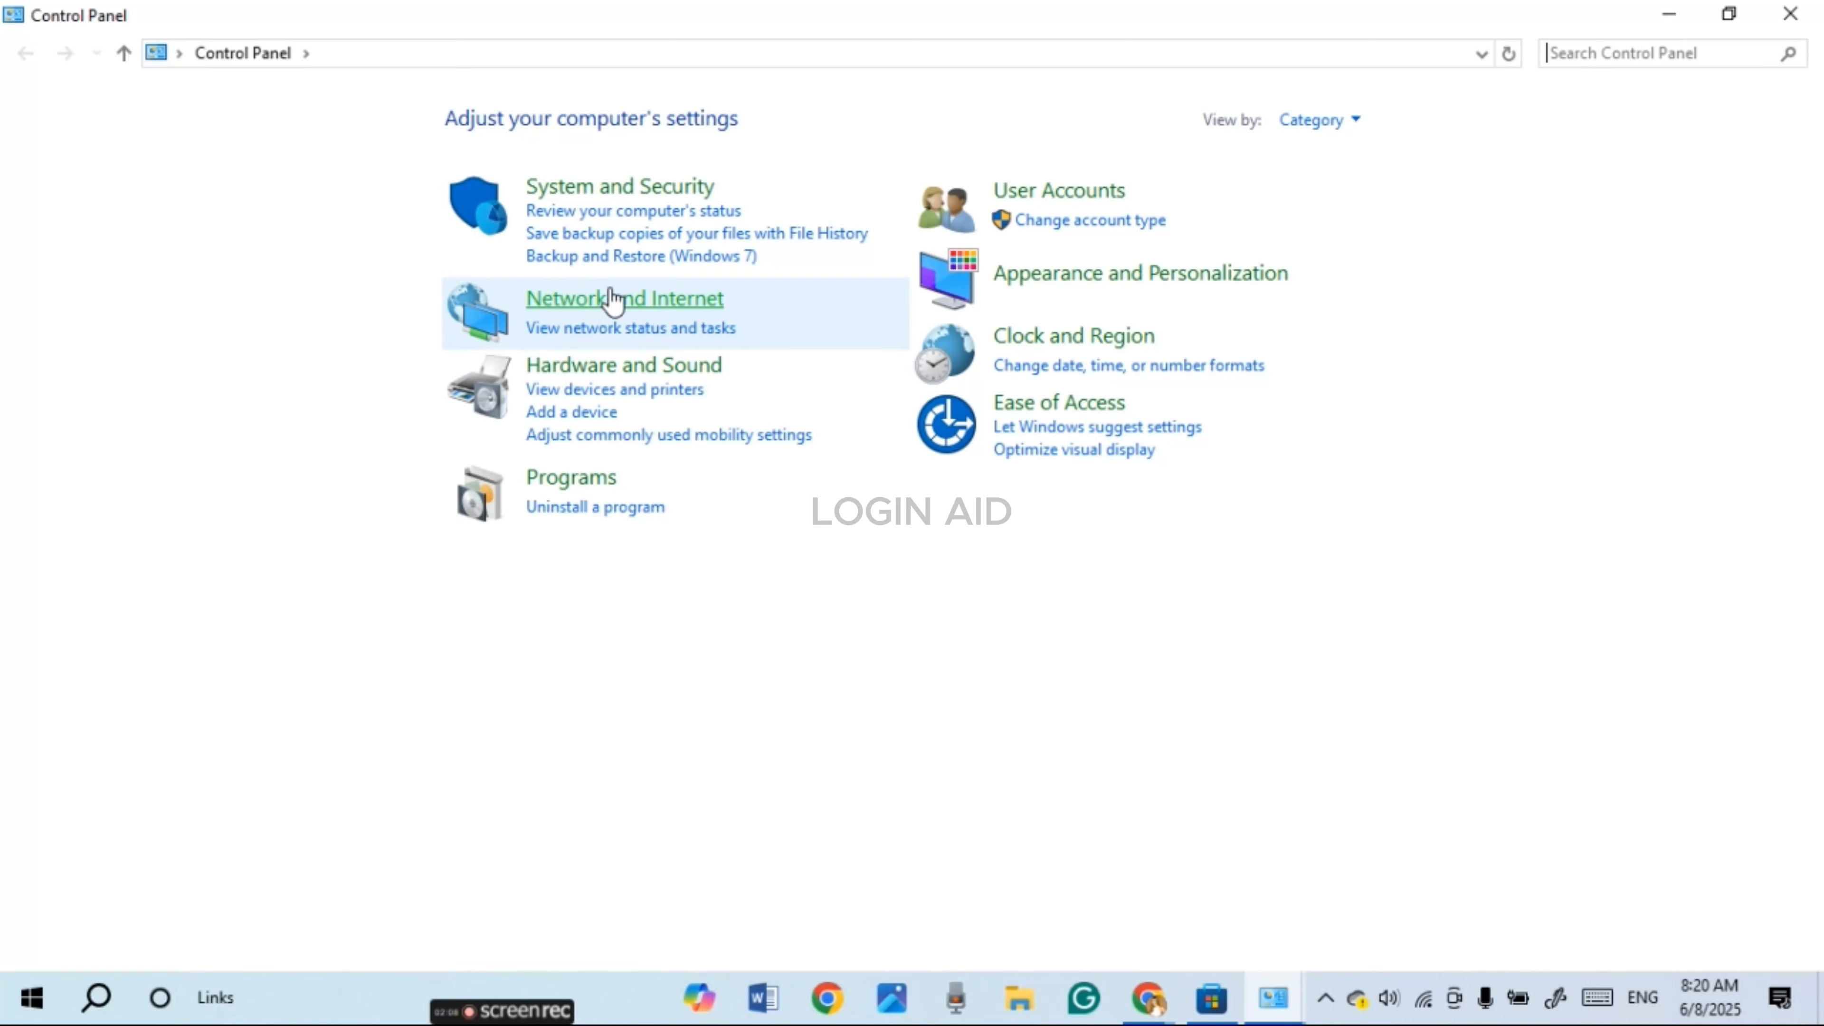
Open the Wi-Fi connection's status window from the Network and Sharing Center
{"action": "left_click", "coordinate": [601, 302]}
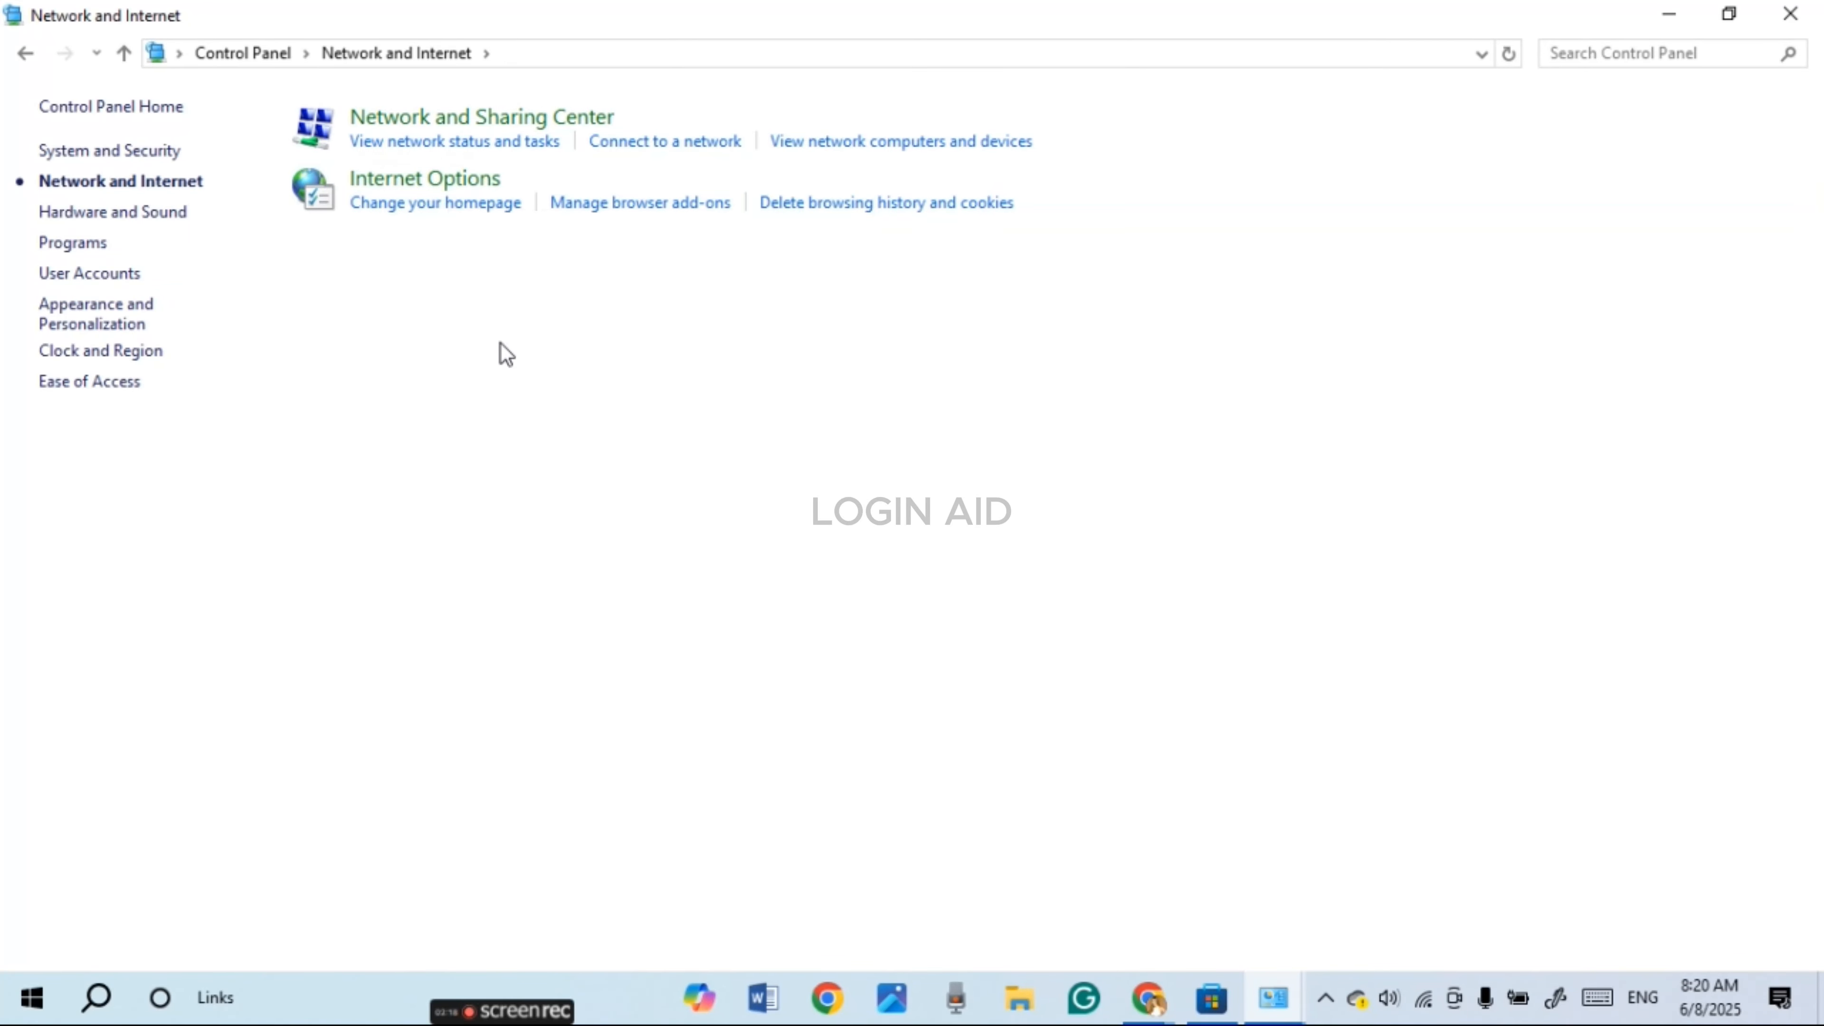
{"action": "left_click", "coordinate": [481, 117]}
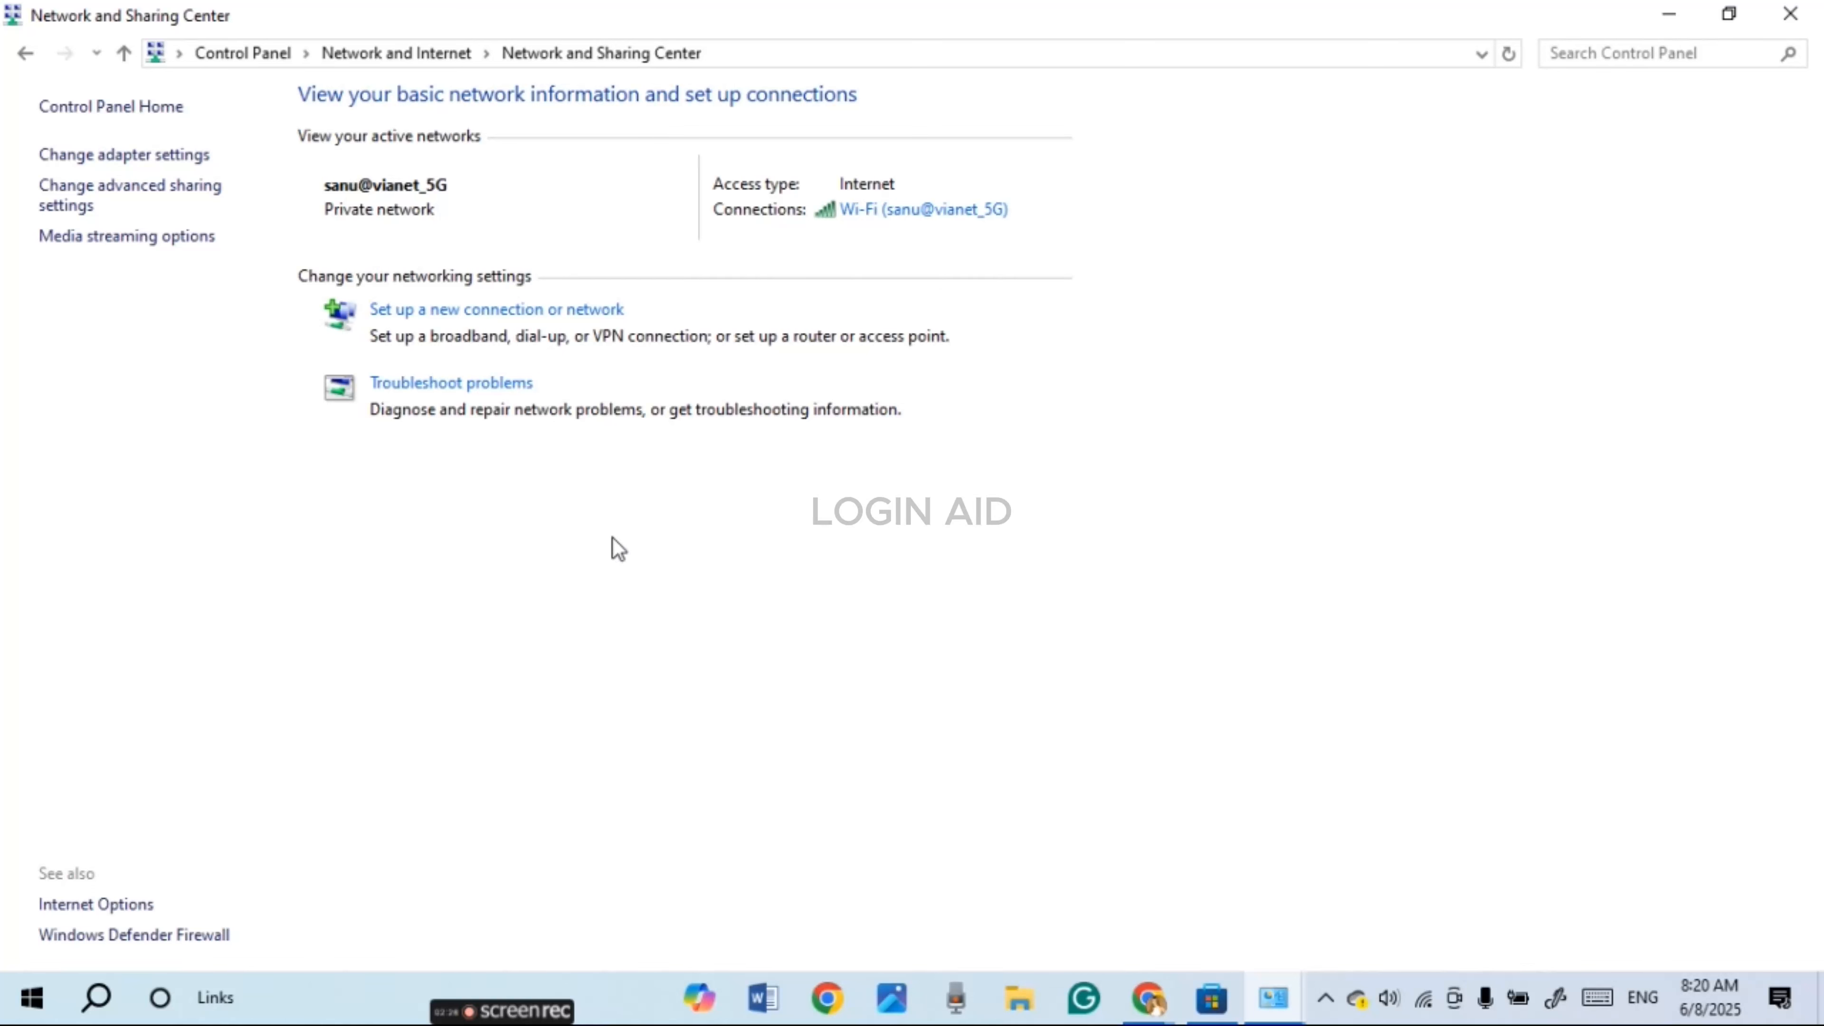
{"action": "left_click", "coordinate": [911, 210]}
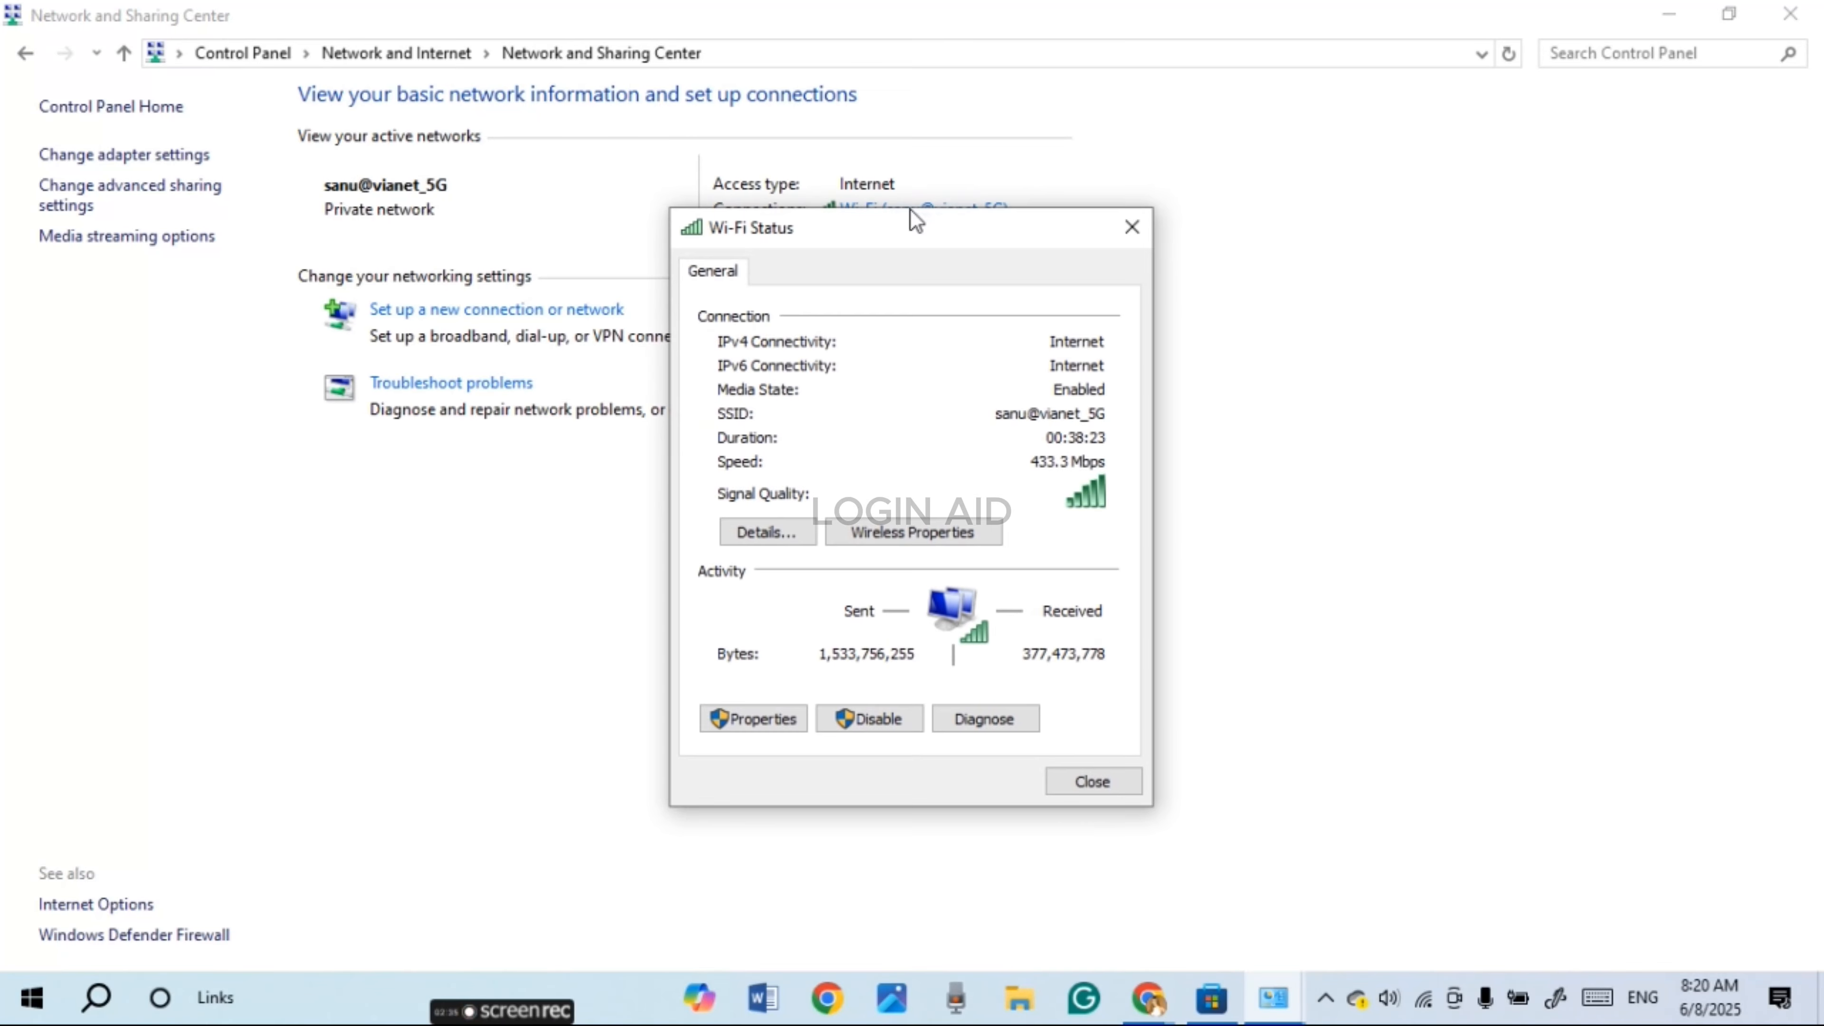
{"action": "left_click_drag", "start_coordinate": [951, 191], "coordinate": [975, 188]}
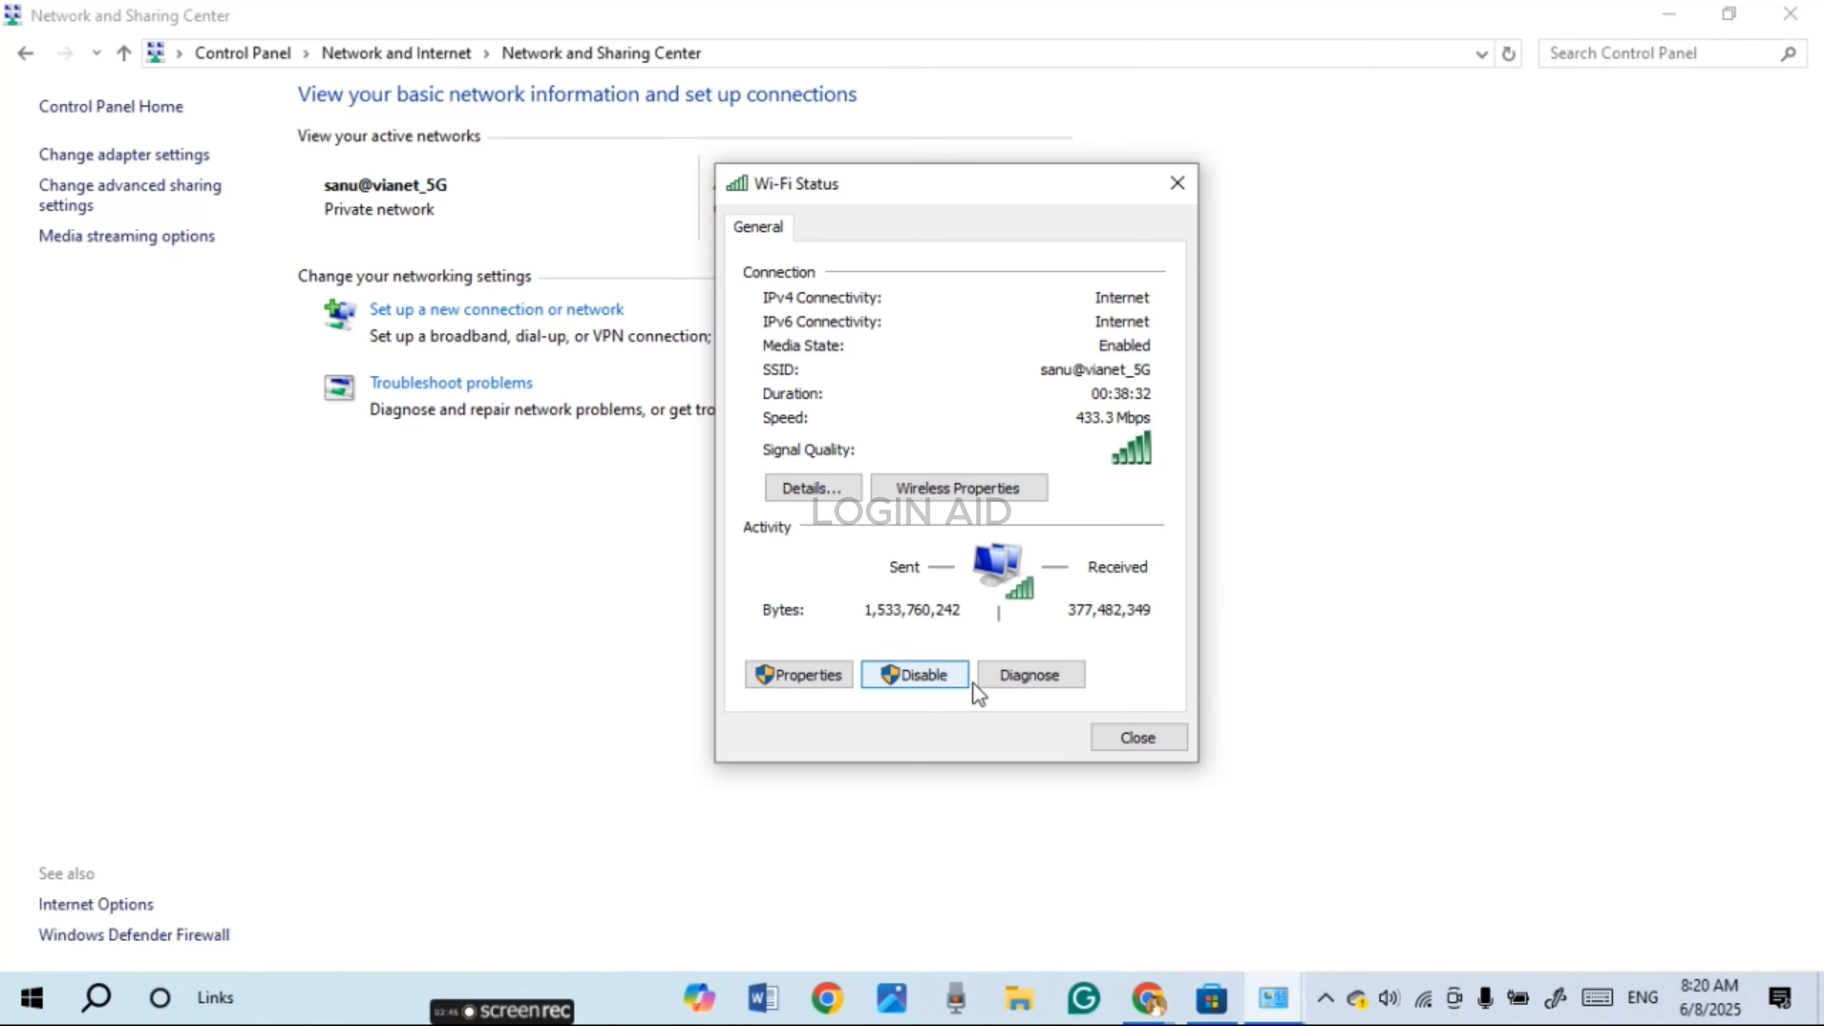
Disable Internet Protocol Version 6 (TCP/IPv6) in the Wi-Fi connection's properties and close the status window
{"action": "left_click", "coordinate": [800, 682]}
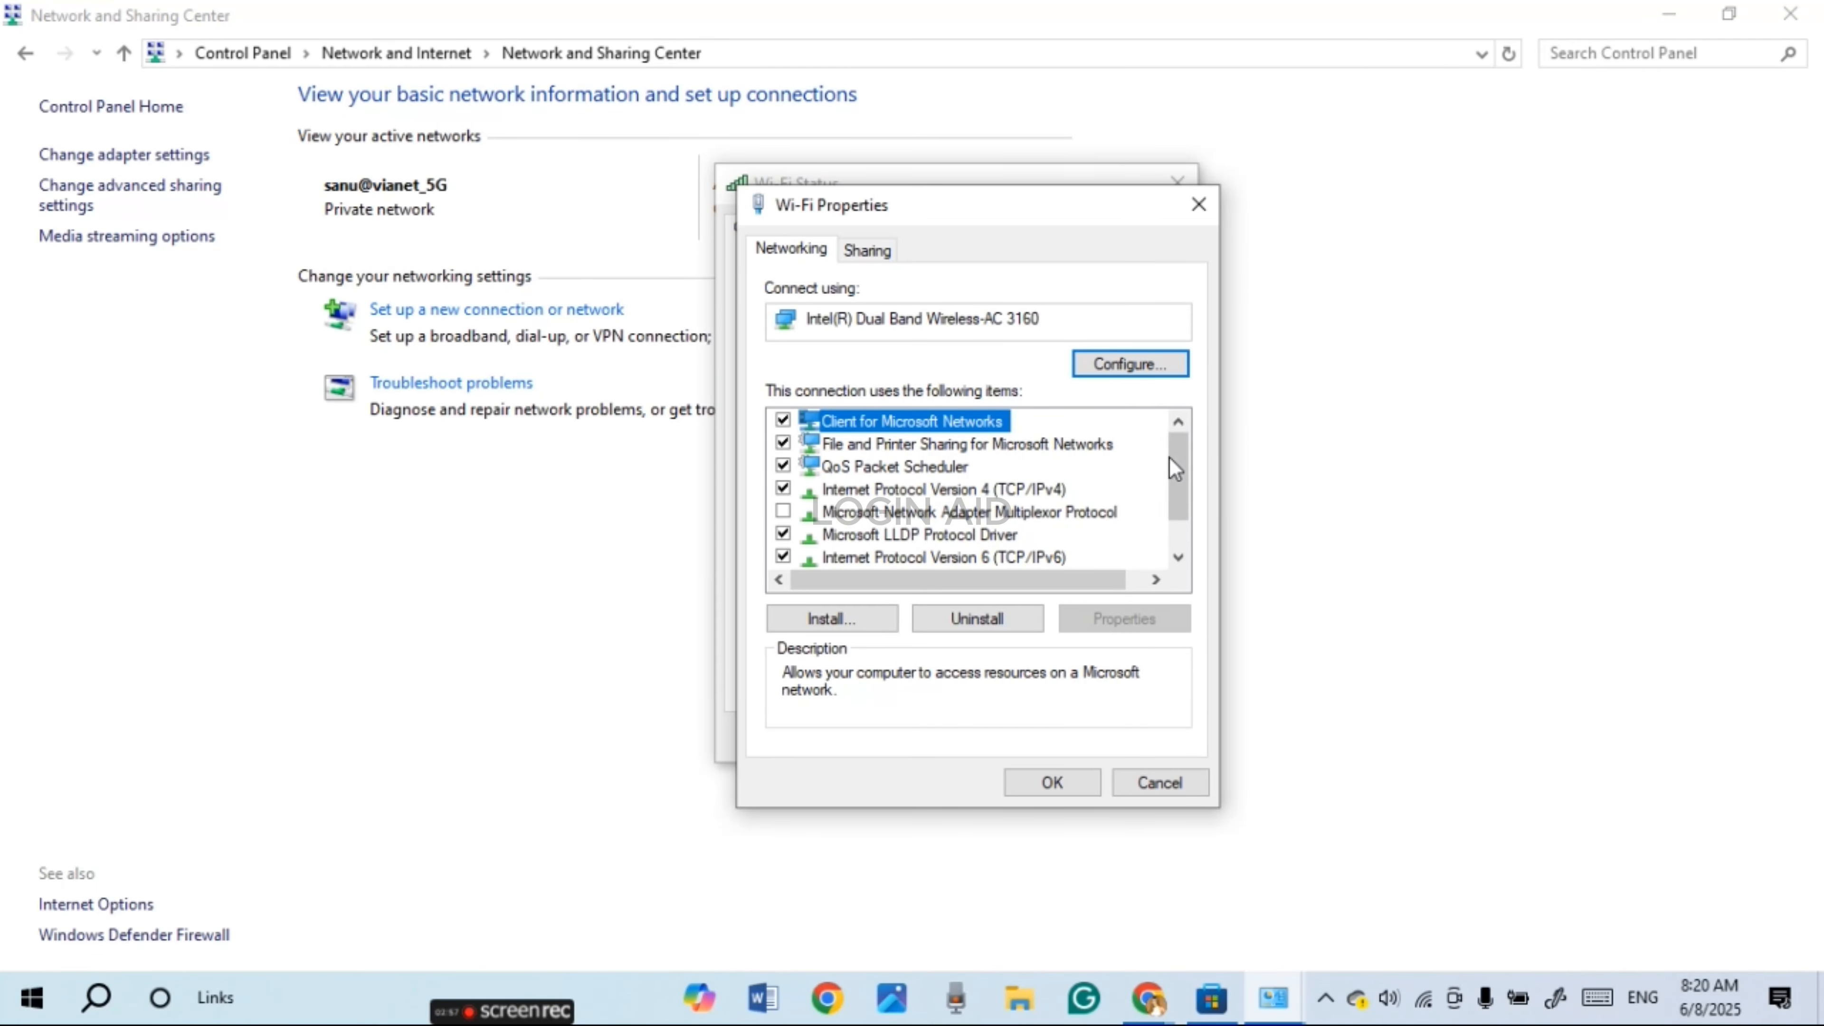
{"action": "left_click_drag", "start_coordinate": [1175, 468], "coordinate": [1179, 501]}
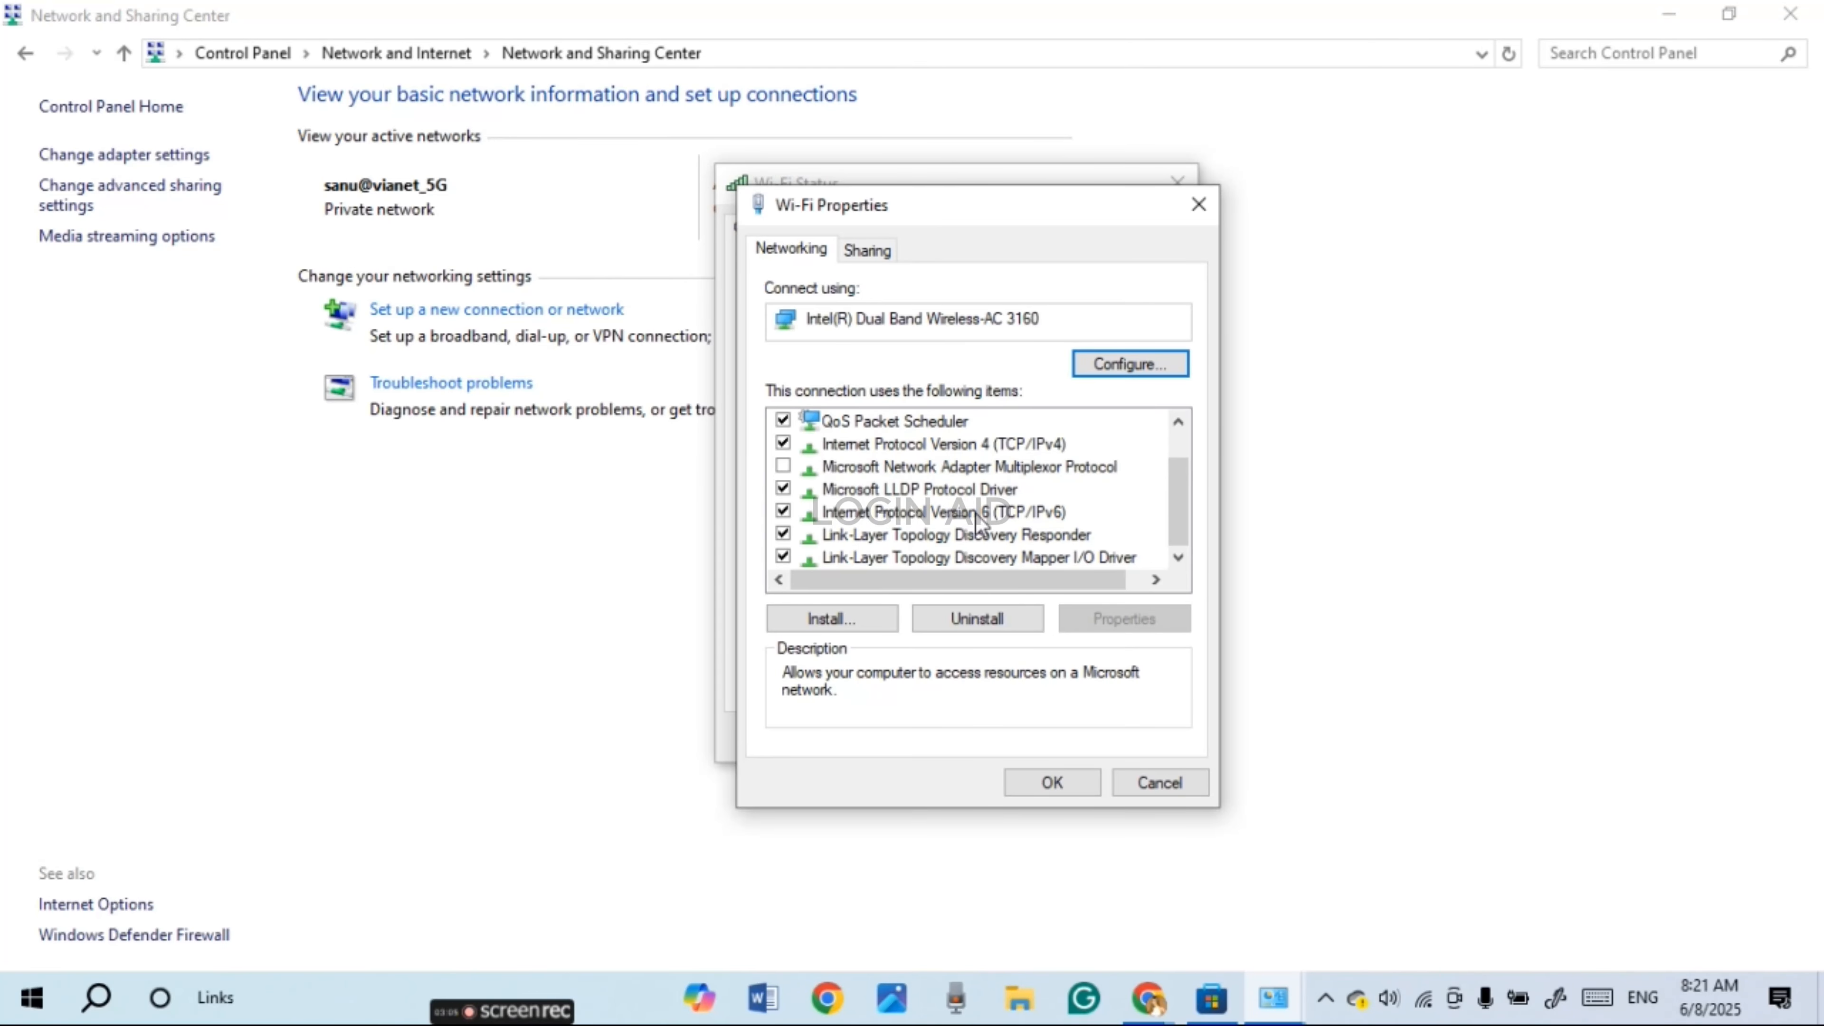
{"action": "left_click", "coordinate": [784, 511]}
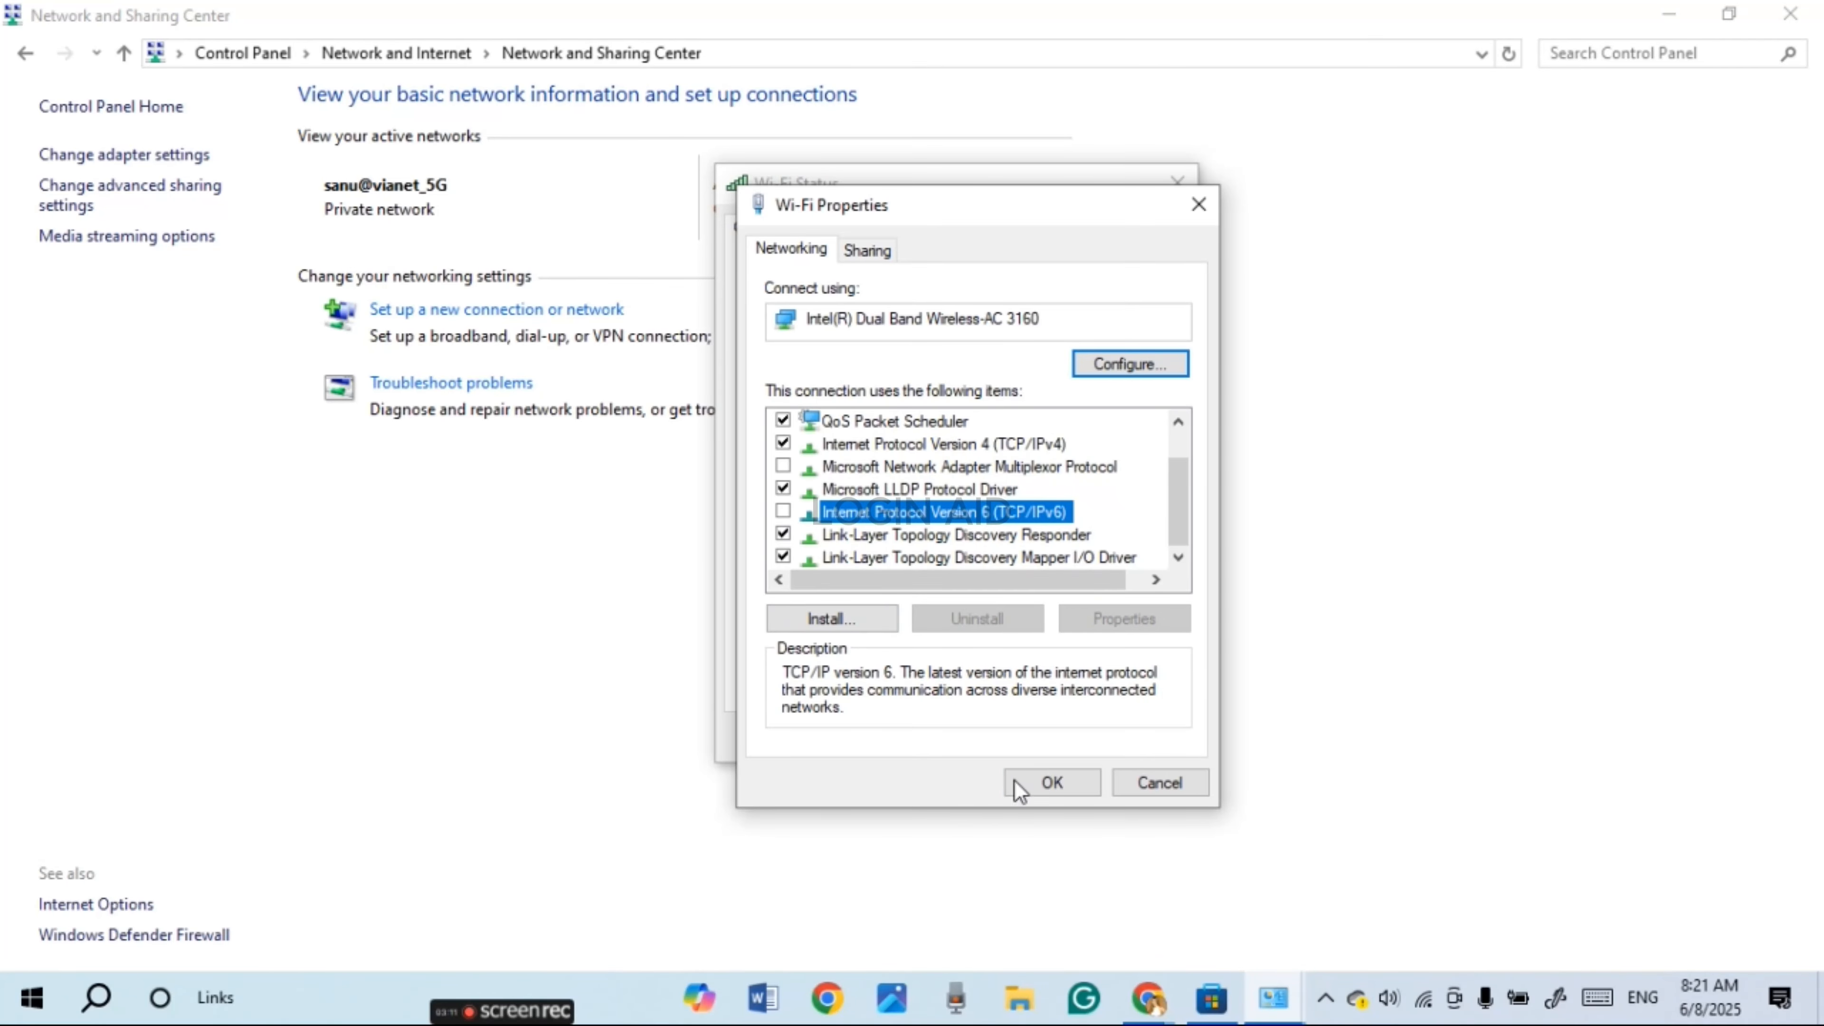
{"action": "left_click", "coordinate": [1053, 783]}
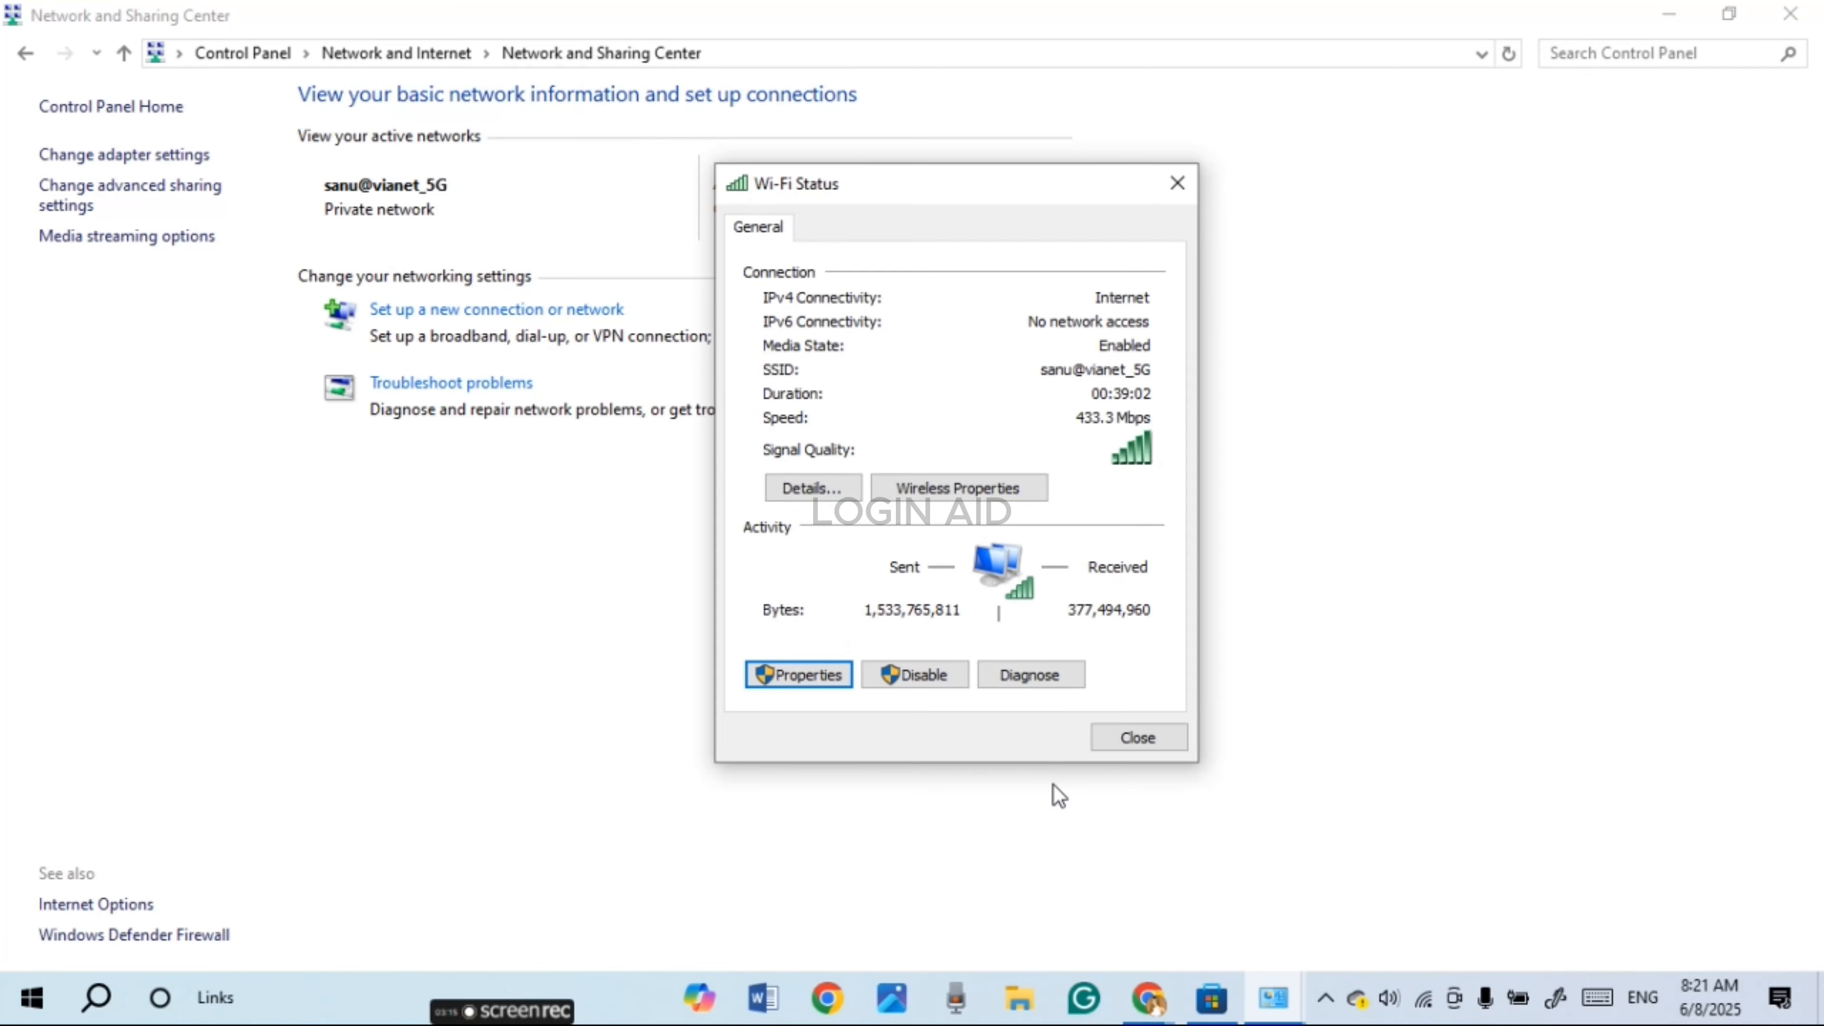
{"action": "left_click", "coordinate": [1142, 737]}
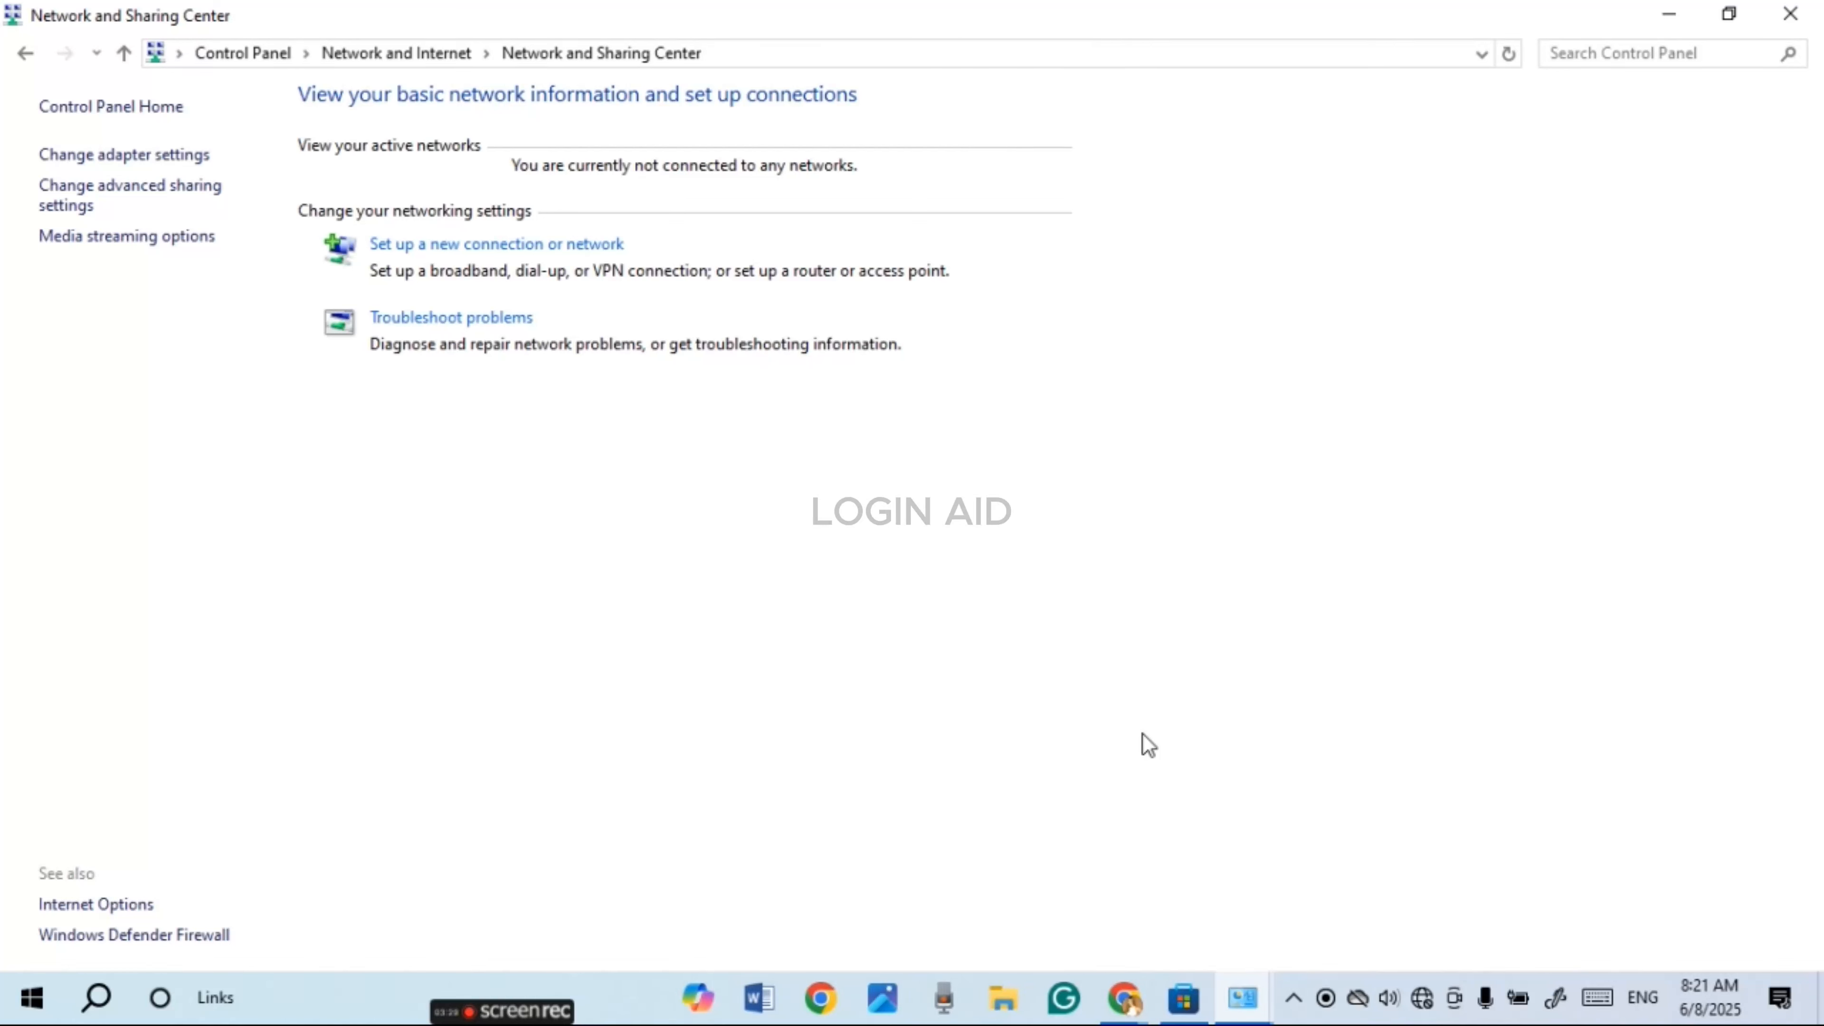
Launch Command Prompt by running cmd and move its window clear of the screen edge
{"action": "key", "text": "super+r"}
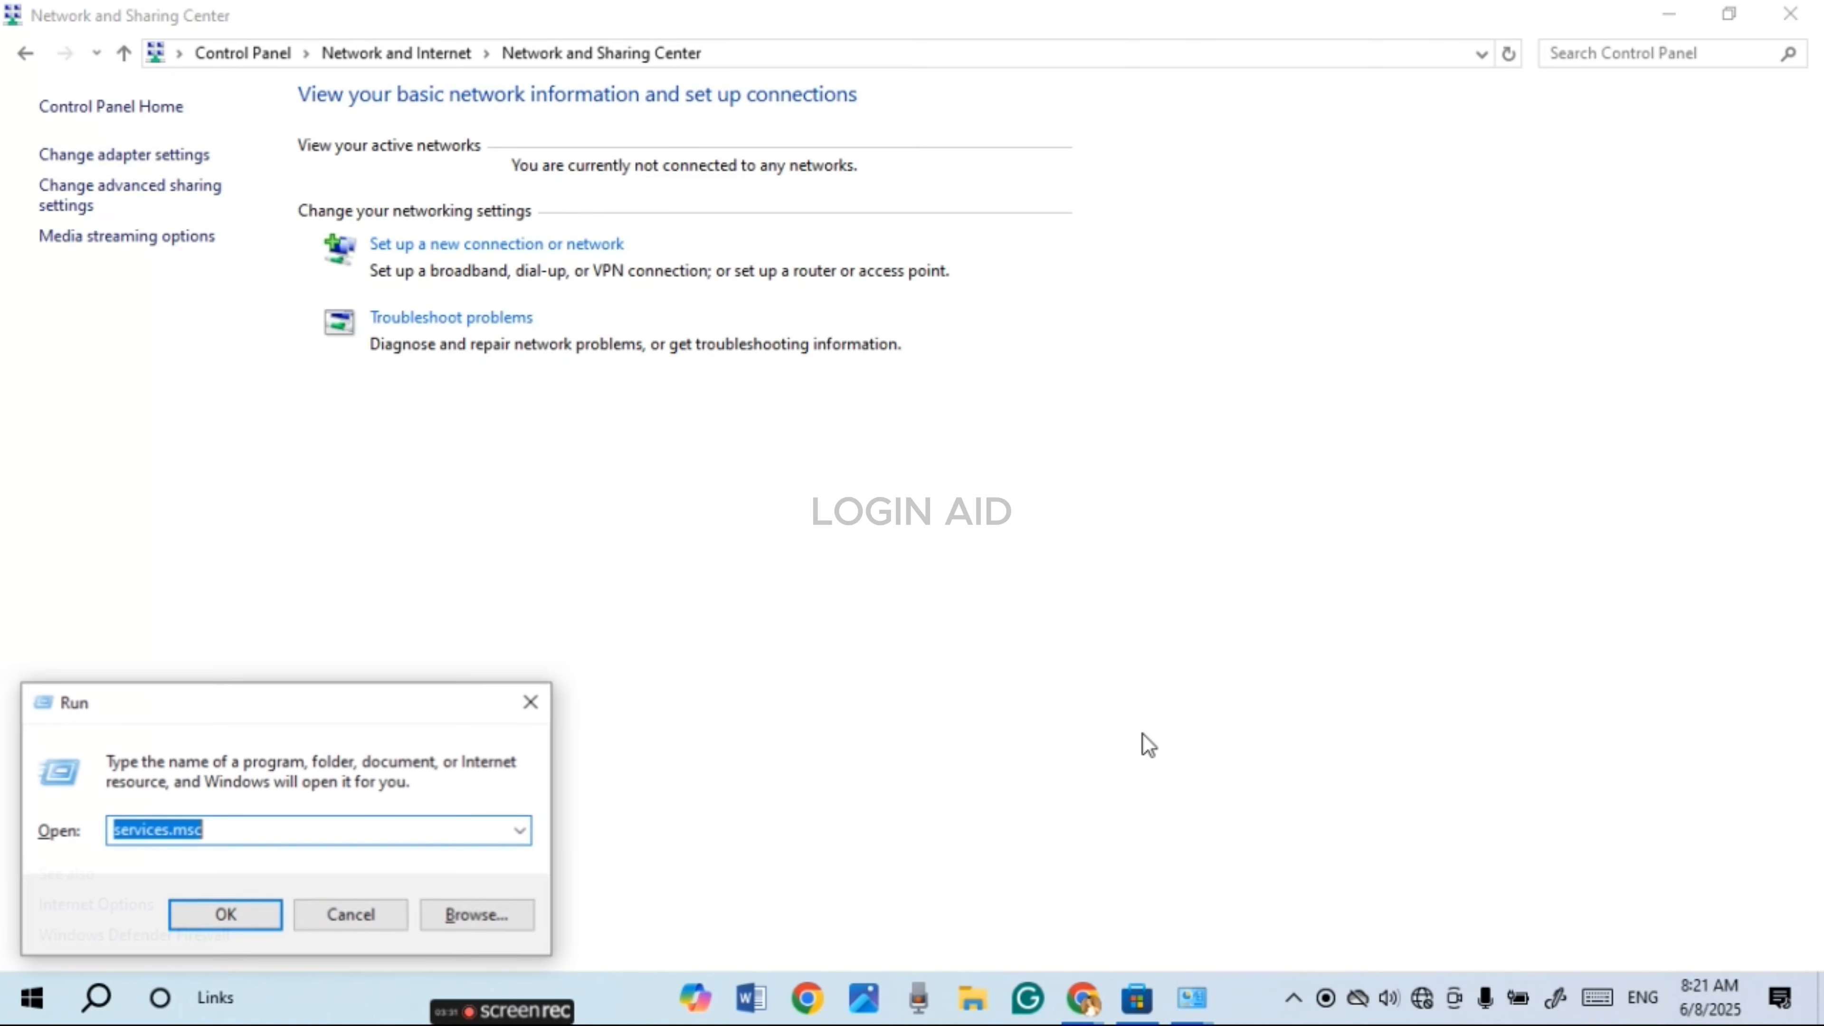
{"action": "key", "text": "BackSpace"}
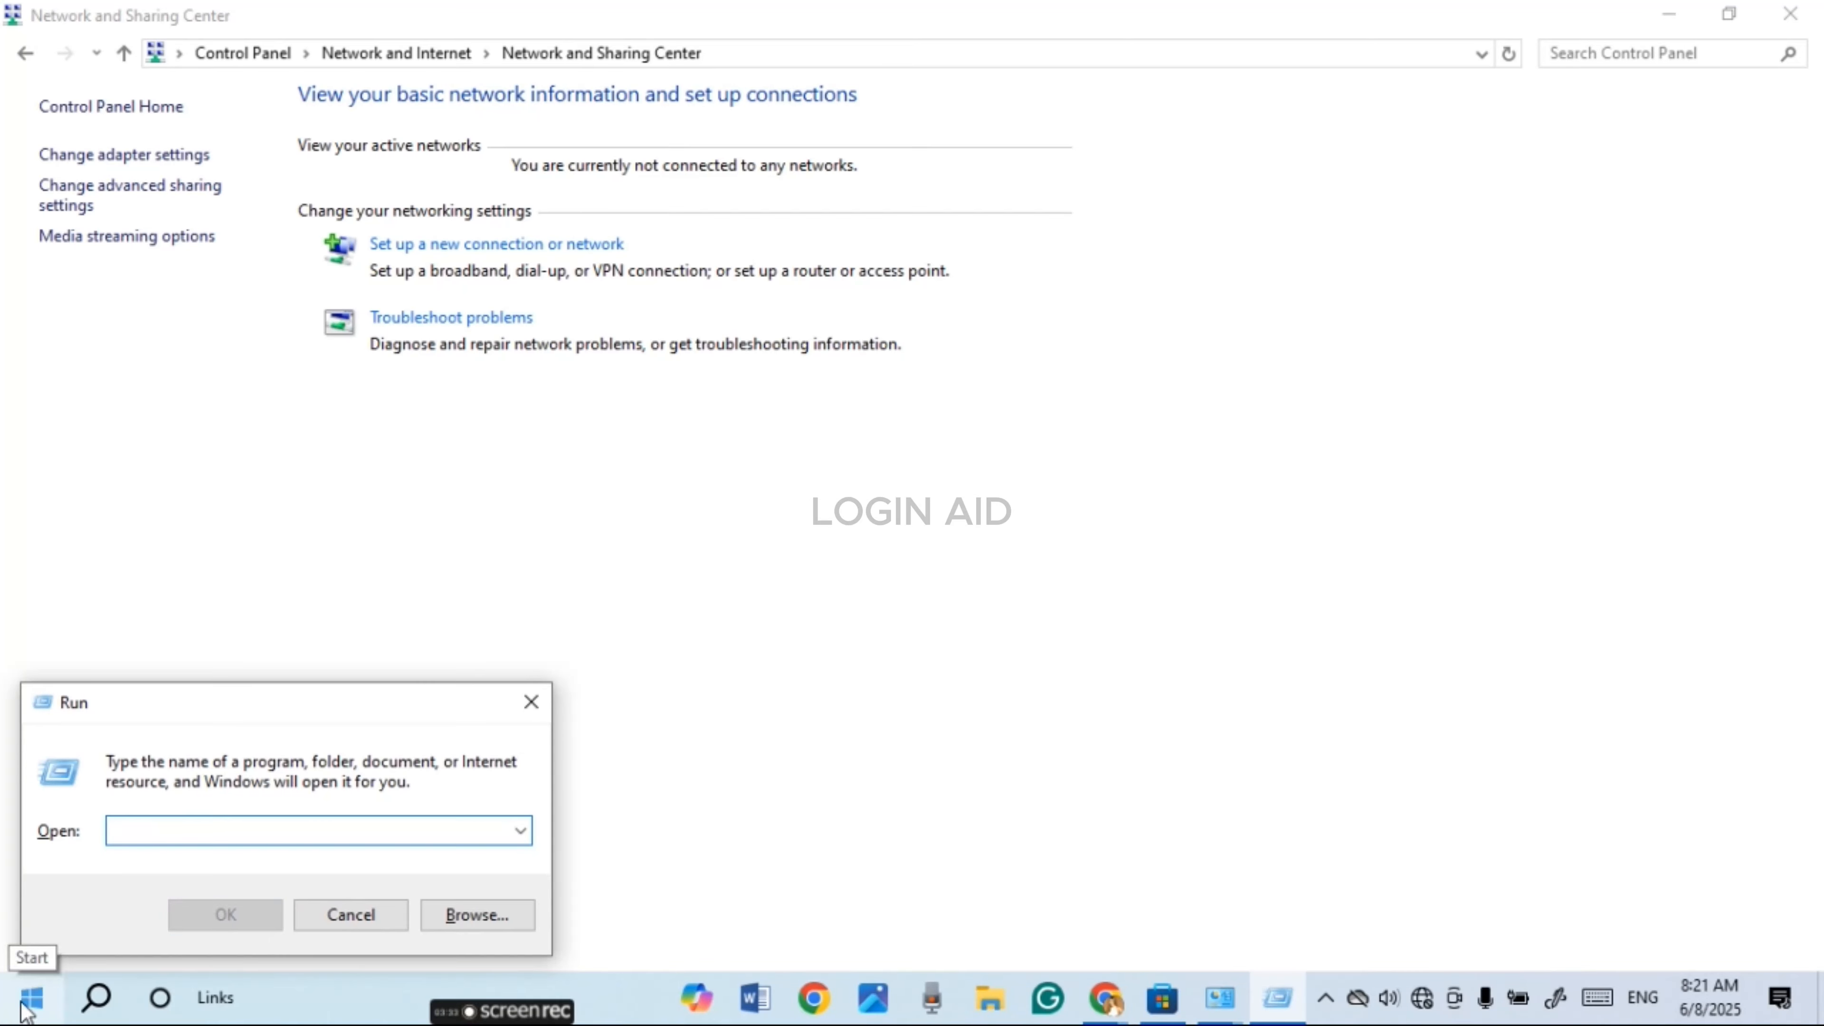
{"action": "type", "text": "cmd"}
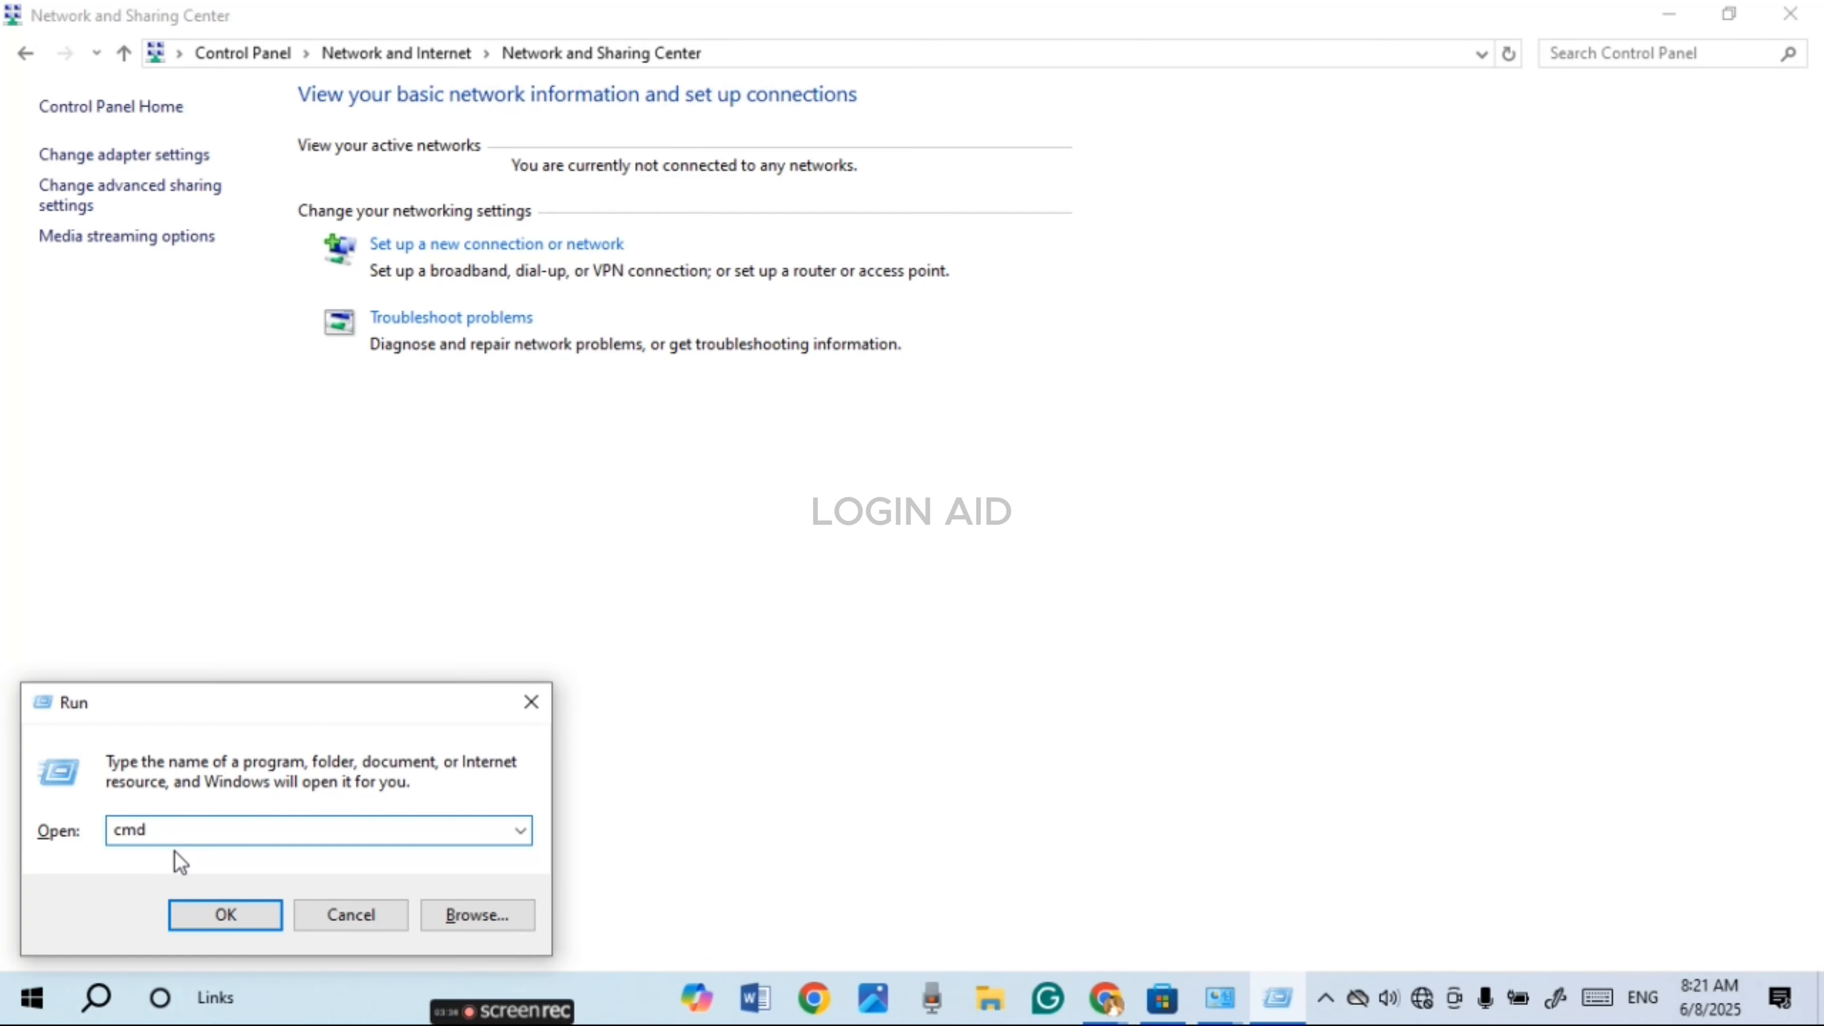
{"action": "key", "text": "Return"}
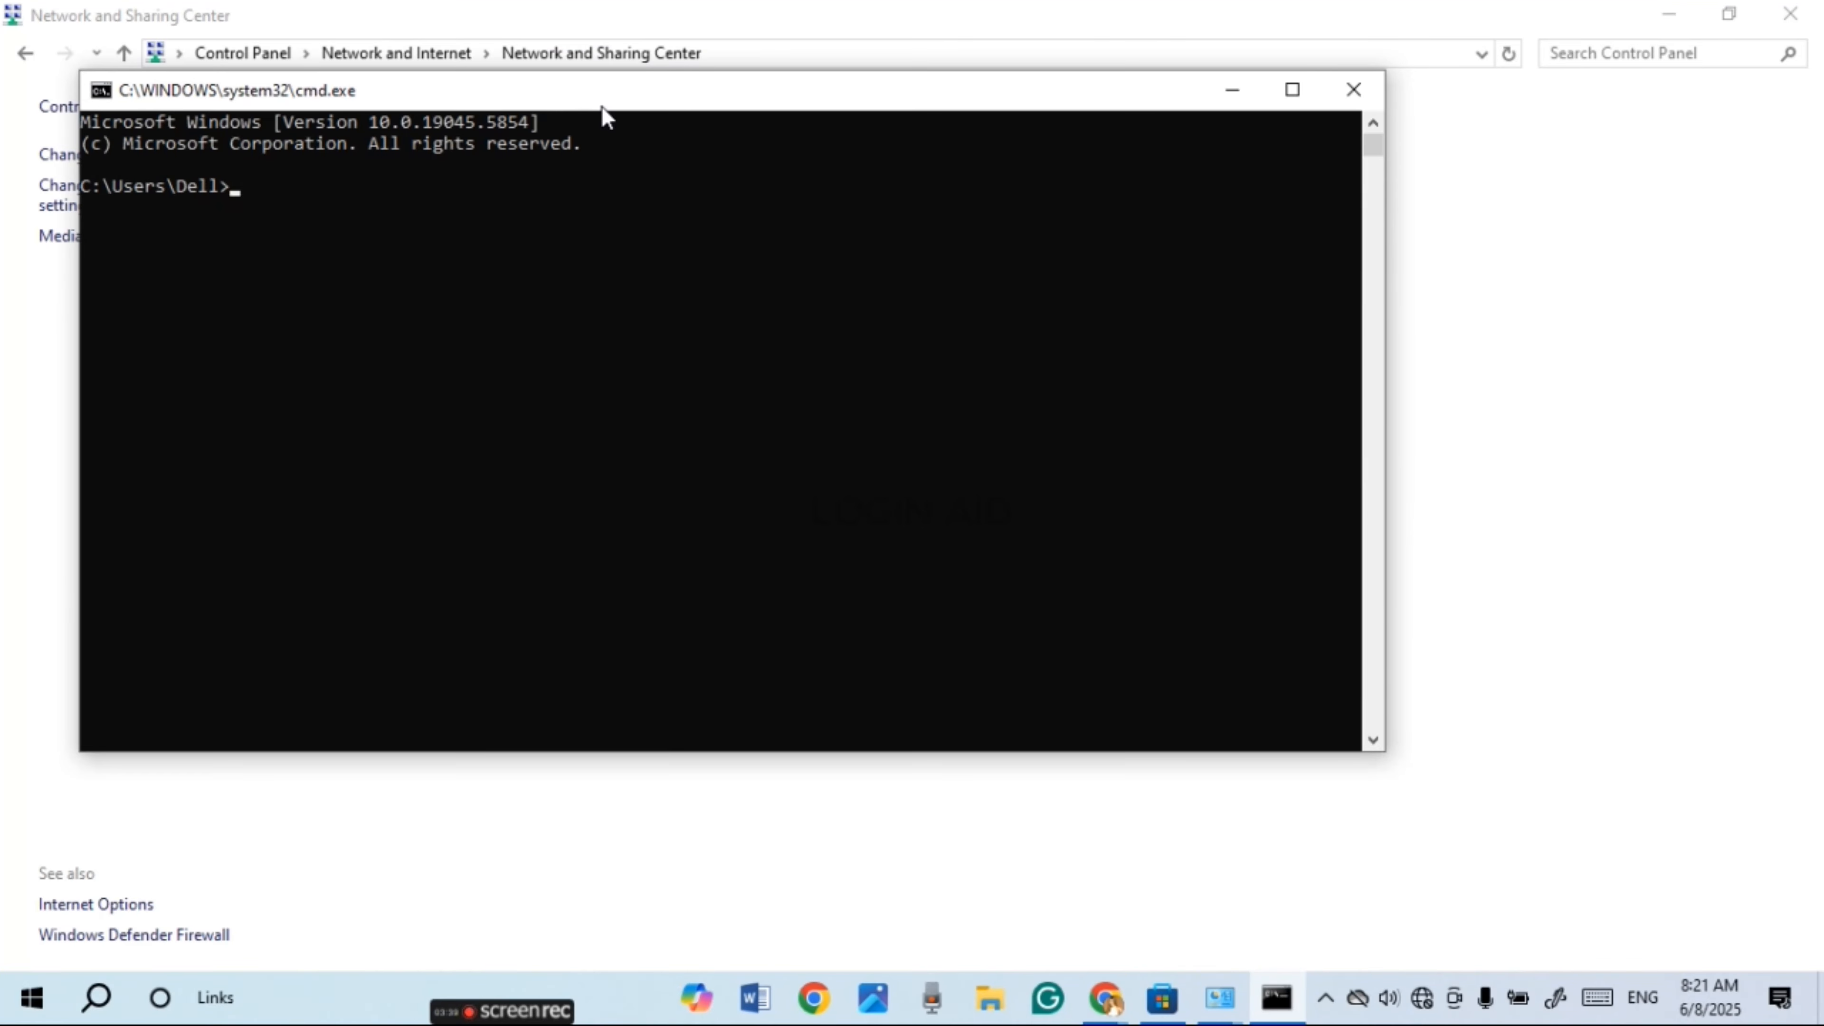
{"action": "left_click_drag", "start_coordinate": [604, 106], "coordinate": [779, 116]}
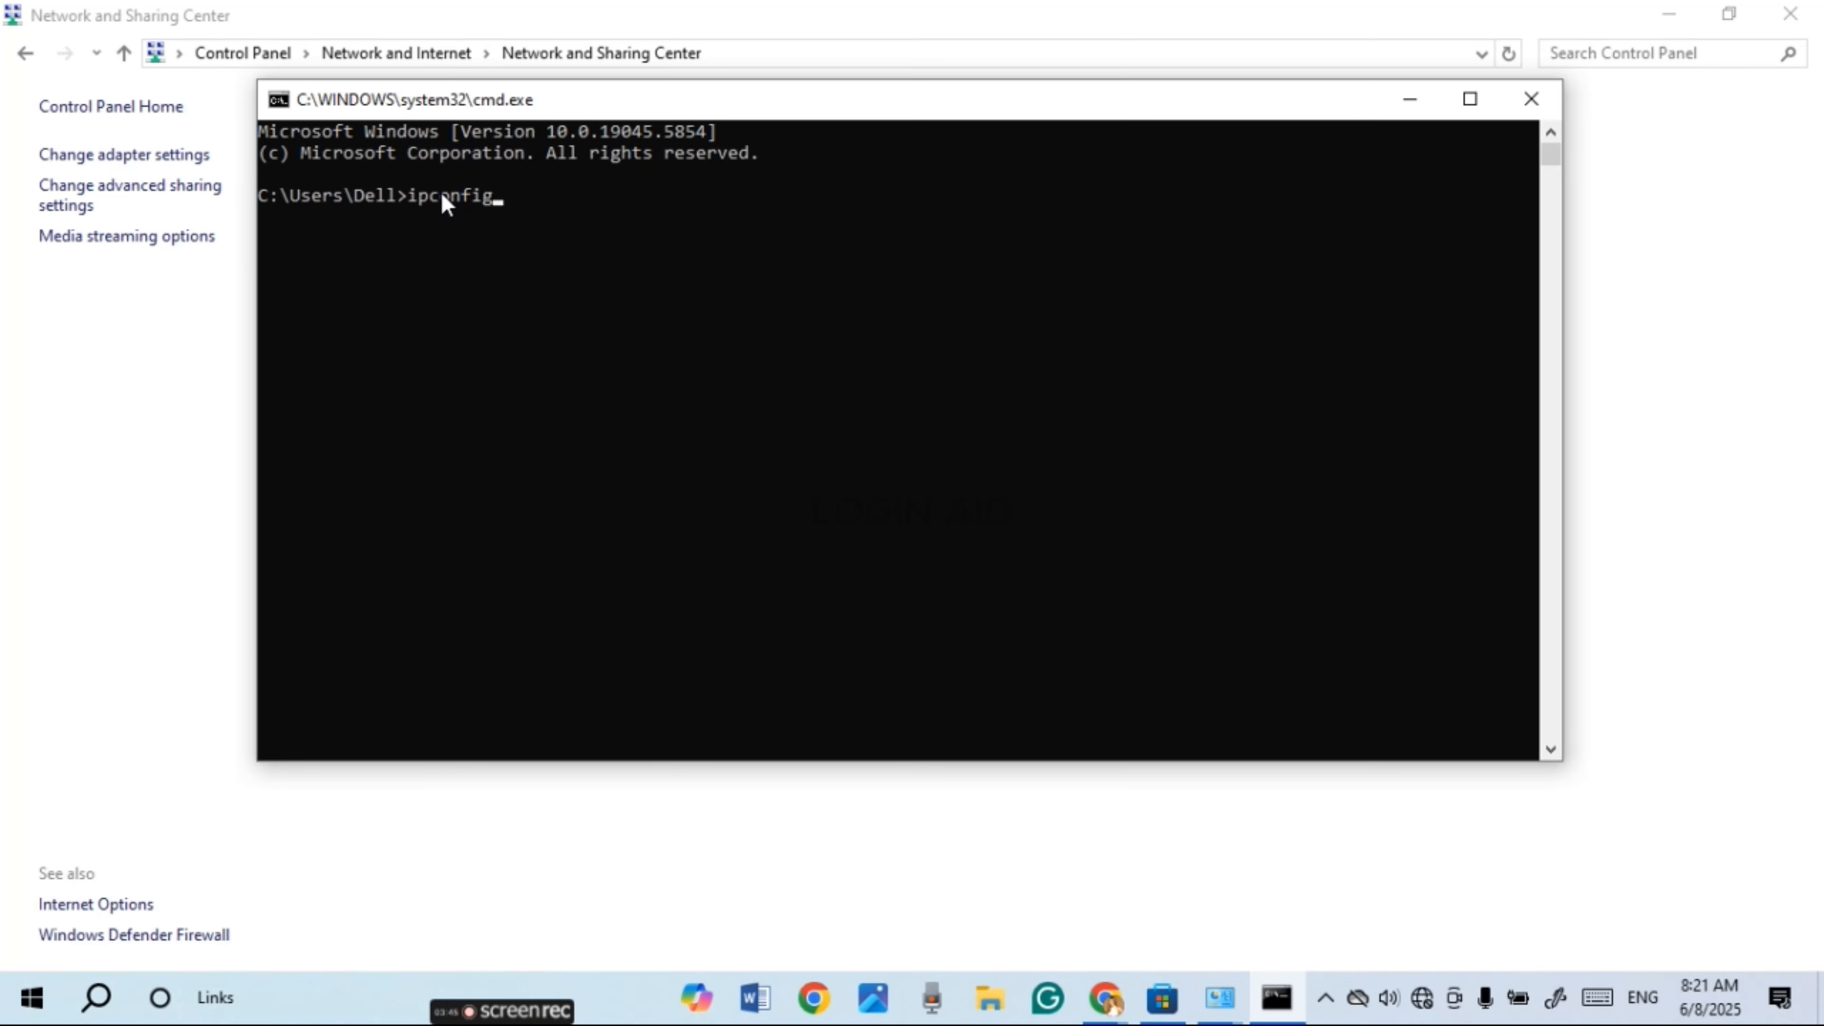
Write ipconfig/flushdns at the command prompt and change its option so the command reads ipconfig/renew
{"action": "type", "text": "ipconfig"}
{"action": "type", "text": "/fl"}
{"action": "type", "text": "ushdns"}
{"action": "key", "text": "BackSpace"}
{"action": "key", "text": "BackSpace"}
{"action": "key", "text": "BackSpace"}
{"action": "key", "text": "BackSpace"}
{"action": "key", "text": "BackSpace"}
{"action": "key", "text": "BackSpace"}
{"action": "key", "text": "BackSpace"}
{"action": "key", "text": "BackSpace"}
{"action": "type", "text": "renew"}
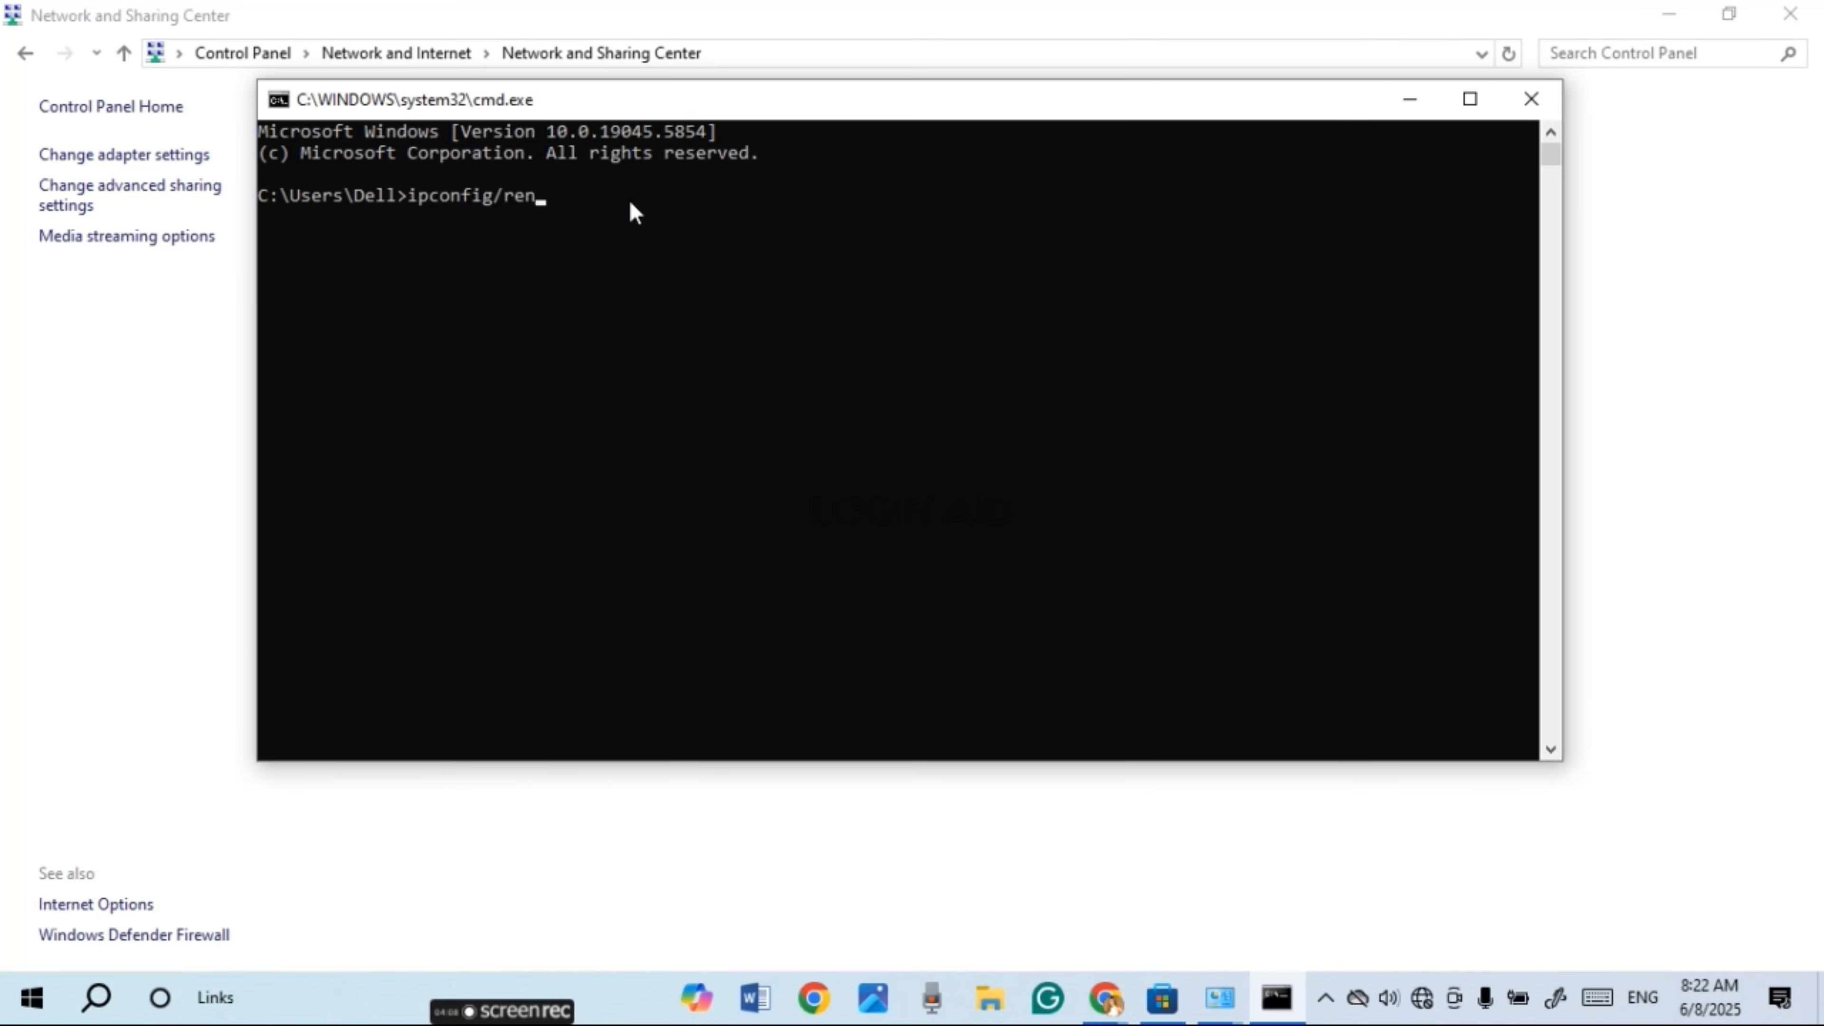